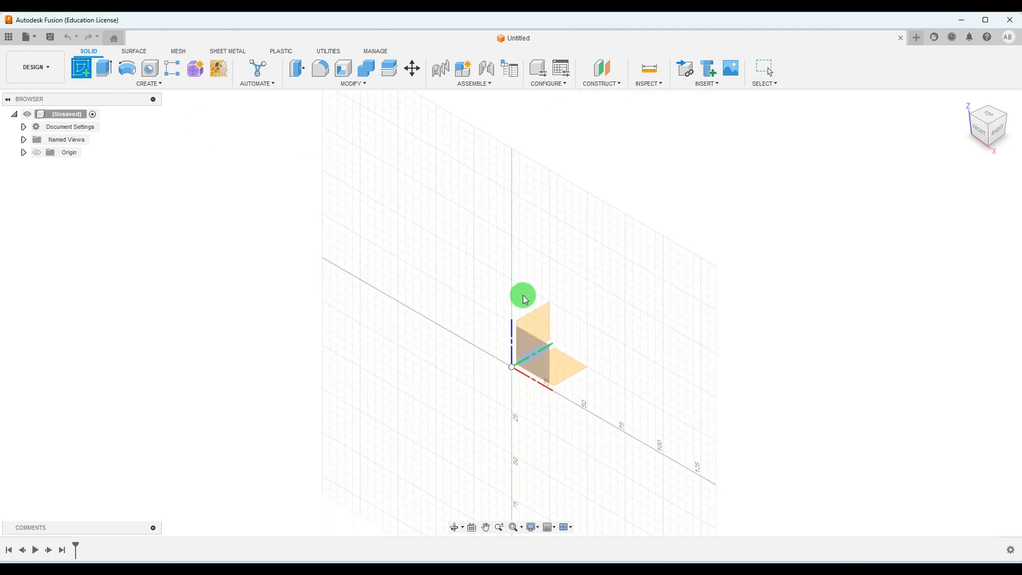
Step: Start a sketch on the vertical YZ plane and draw a rectangle about 45 by 43 mm from the origin
click(509, 283)
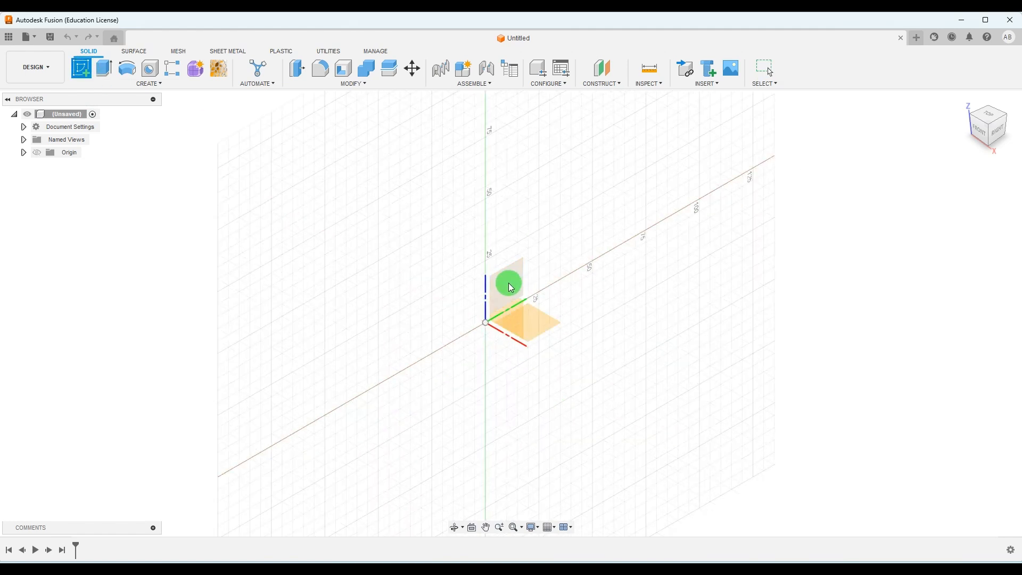
click(103, 68)
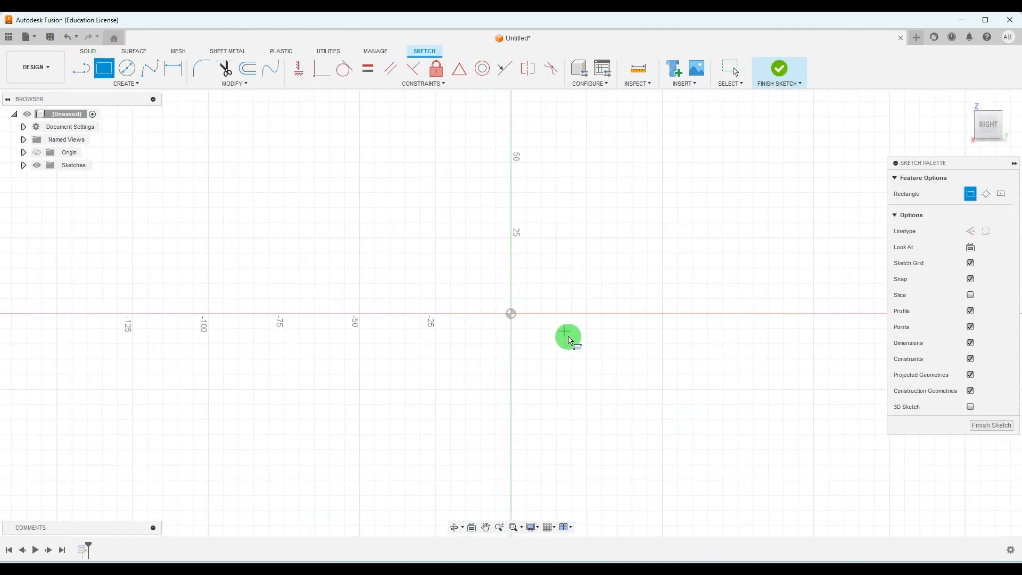
click(513, 317)
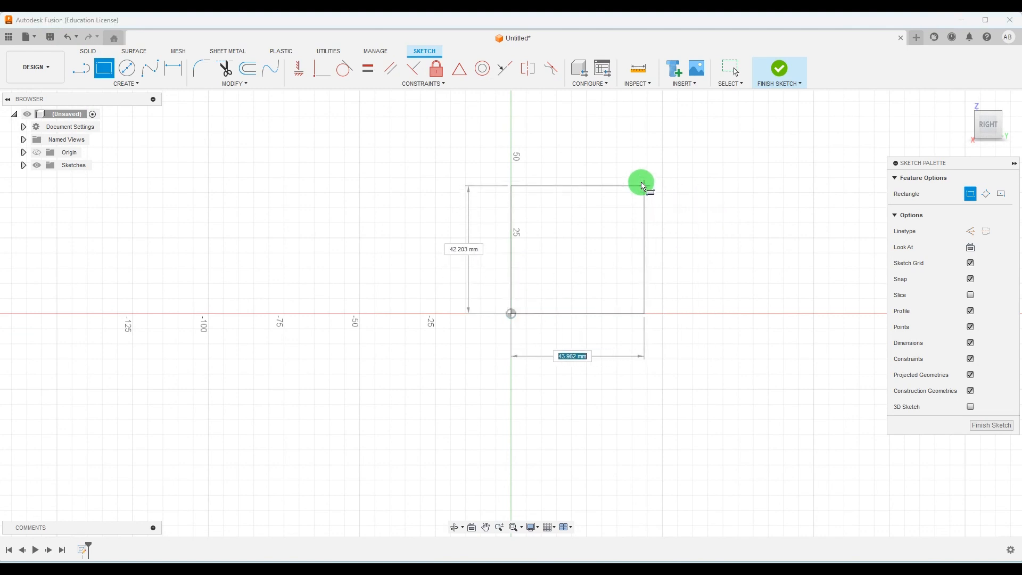
click(647, 184)
Step: Dimension the rectangle to 65 mm high and 70 mm wide
click(173, 69)
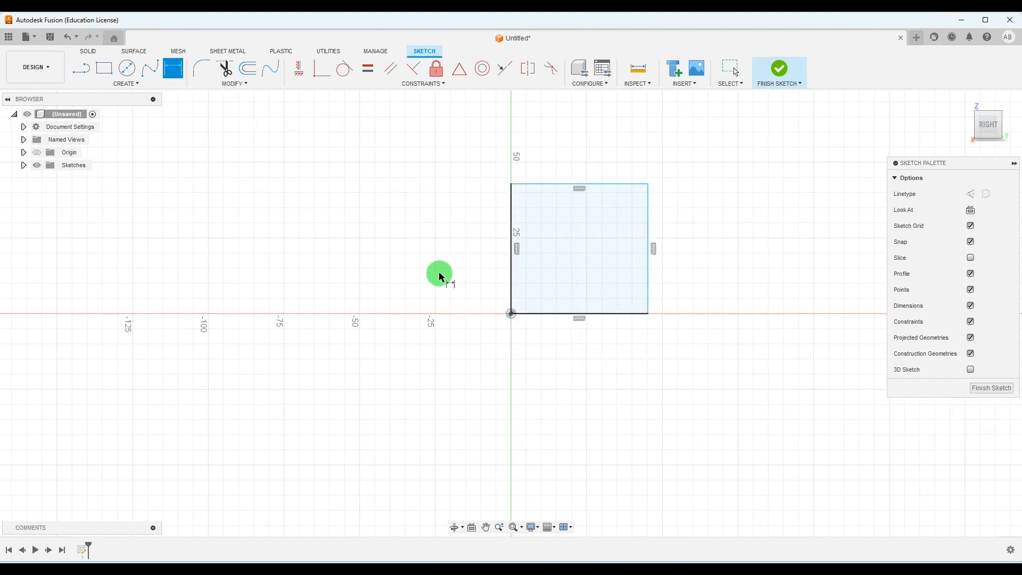
click(513, 262)
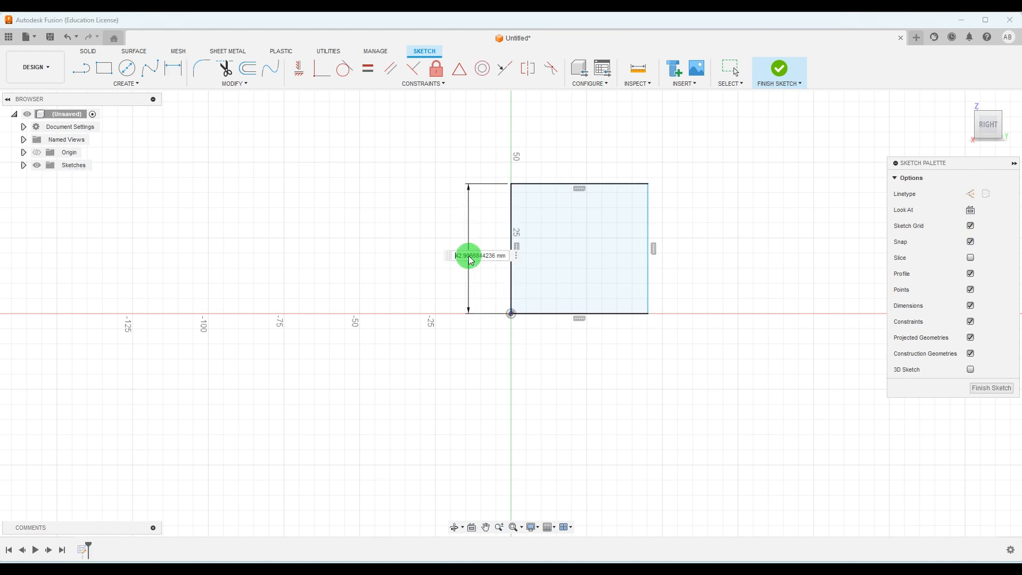
click(468, 255)
key(Return)
scroll(511, 255, down, 1)
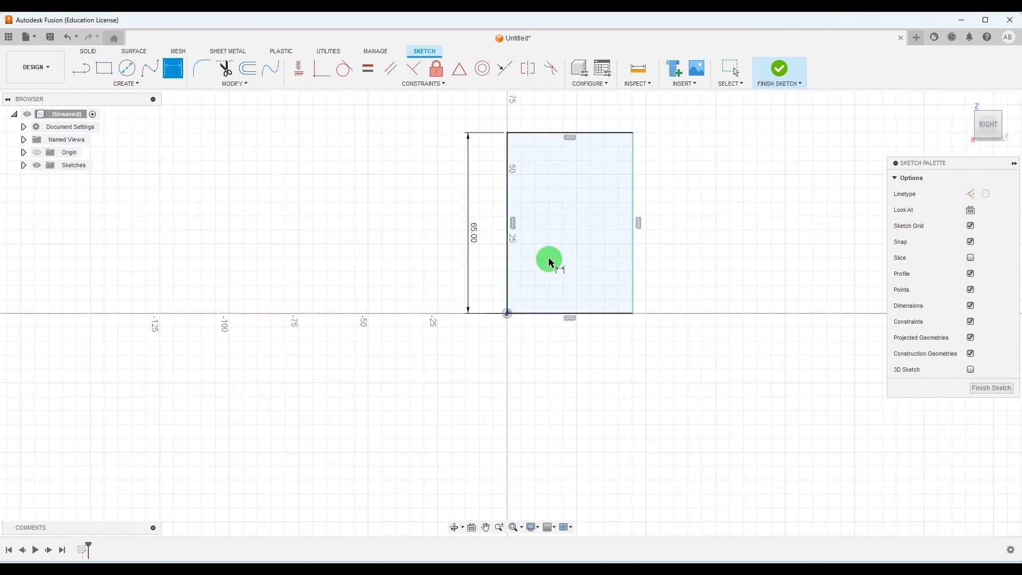
click(583, 130)
click(582, 117)
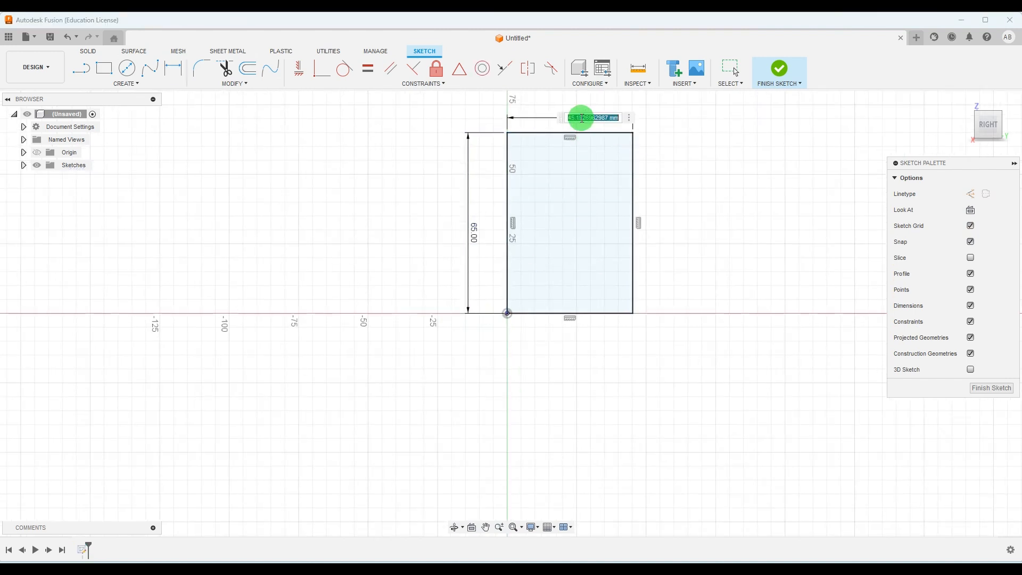
key(Return)
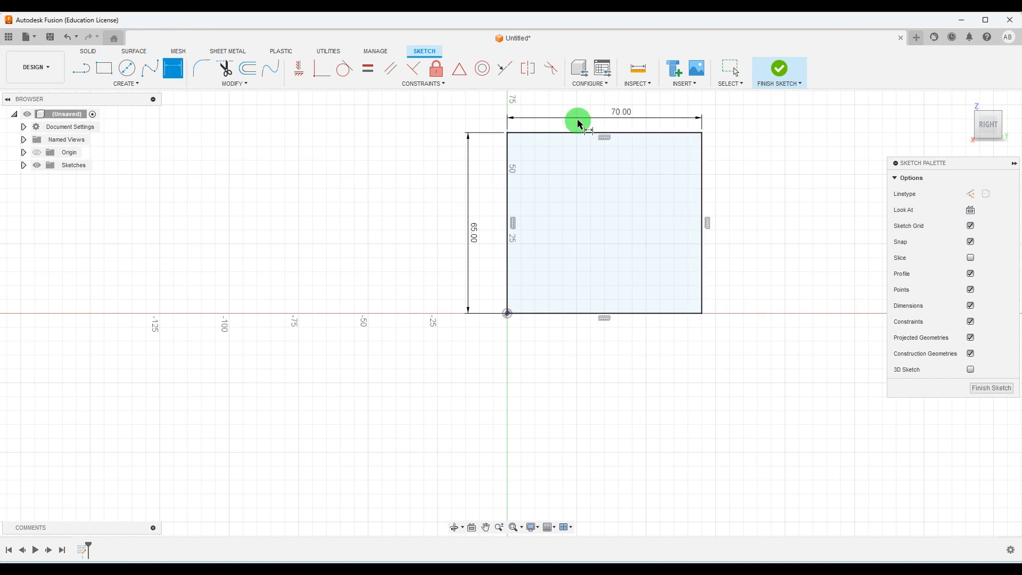
scroll(557, 319, down, 2)
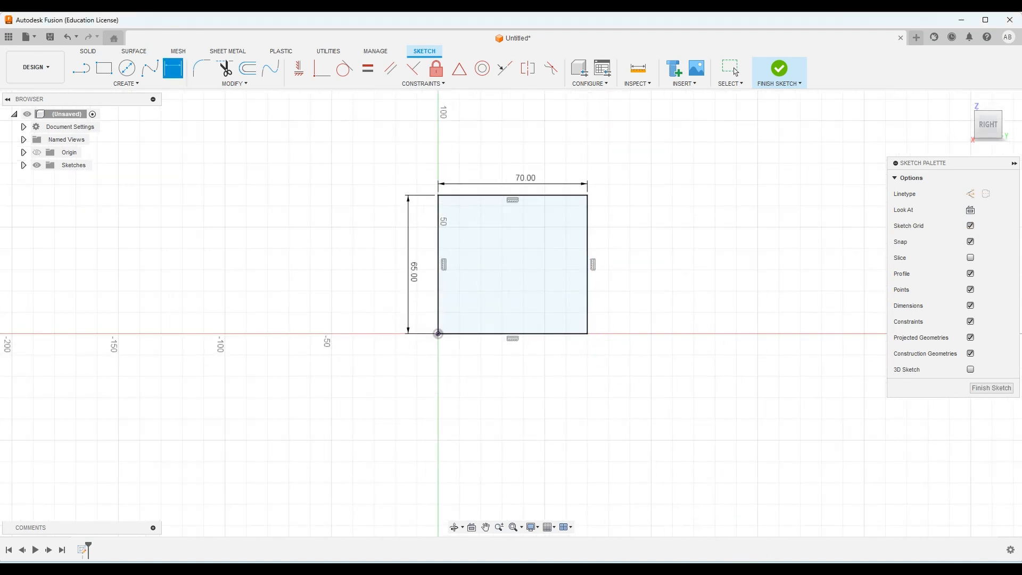
Step: Check the reference drawing 82.jpg and draw a horizontal line across the lower part of the rectangle, between its vertical edges
key(alt+Tab)
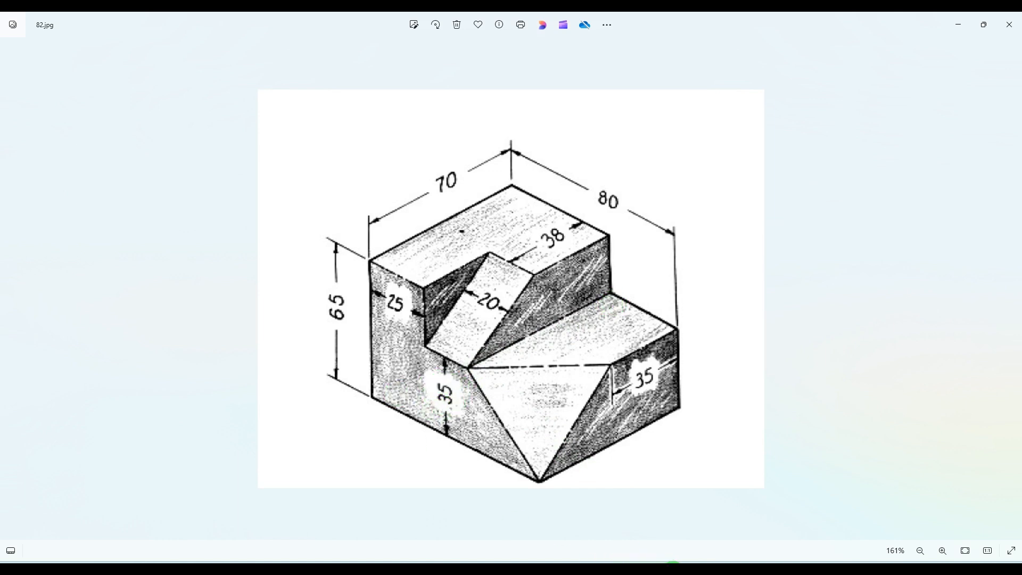
key(alt+Tab)
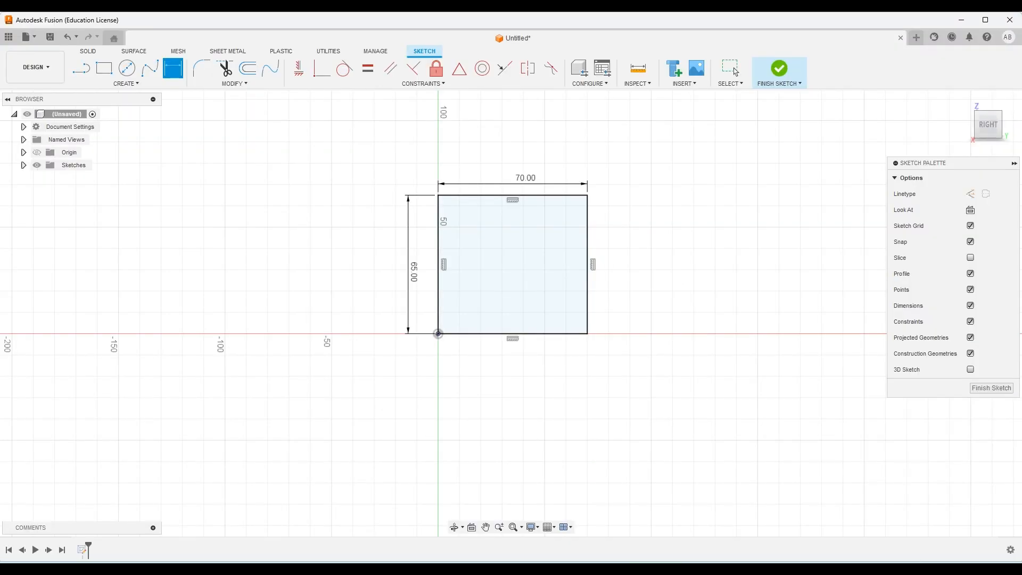
click(87, 70)
click(435, 280)
mouse_move(440, 277)
mouse_down()
mouse_move(440, 289)
mouse_move(587, 291)
mouse_up()
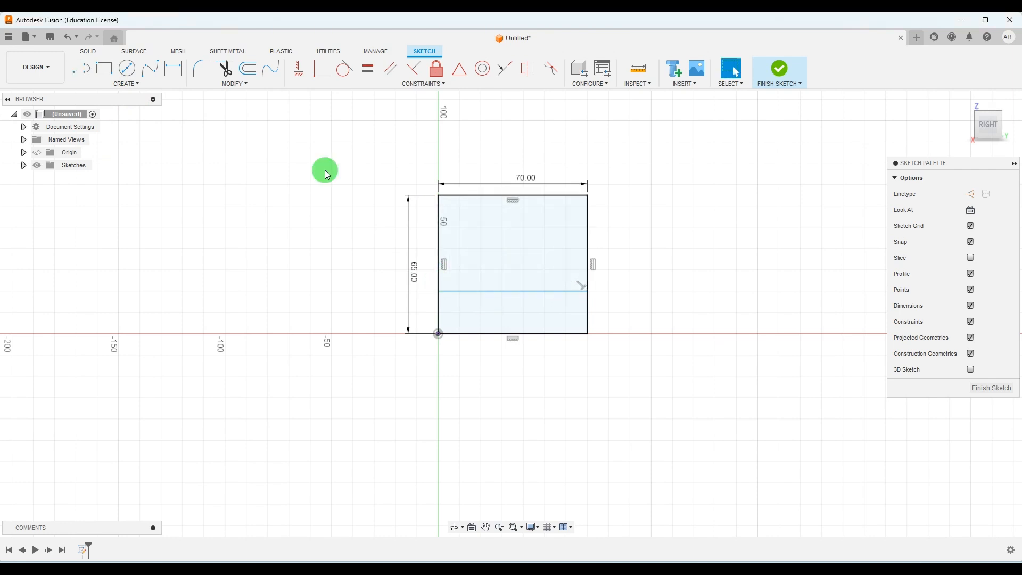
Step: Dimension the dividing line 35 mm above the rectangle's bottom edge
click(173, 68)
click(553, 291)
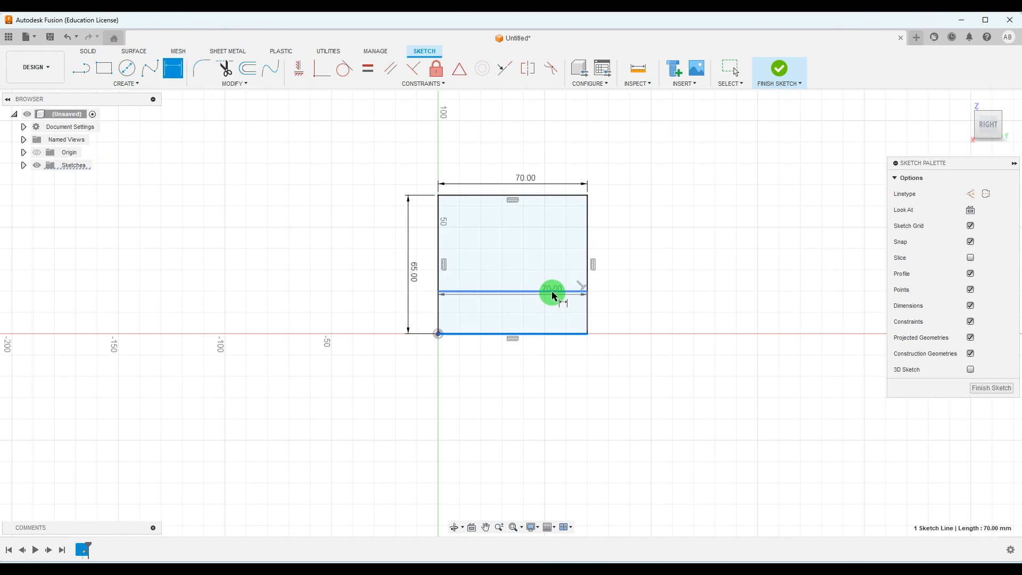
click(627, 312)
text(35)
key(Return)
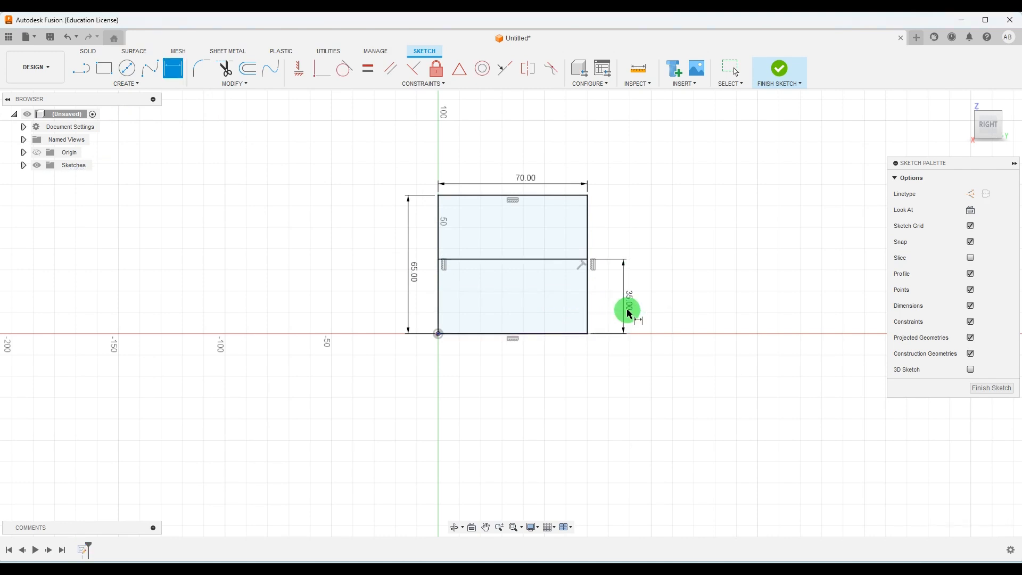
scroll(564, 367, up, 2)
scroll(529, 330, down, 2)
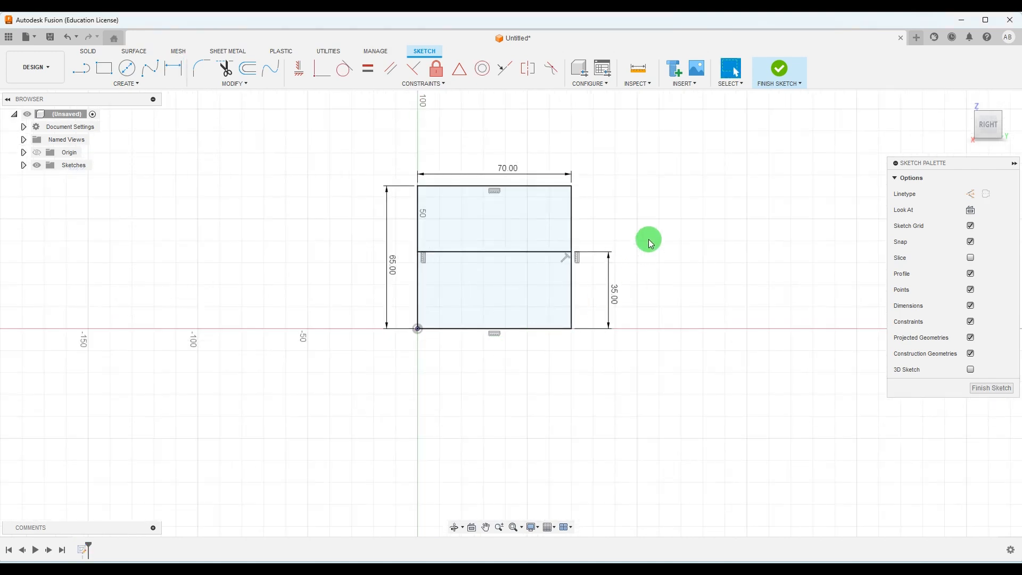
Step: Compare the profile with the reference drawing 82.jpg, finish the sketch and return to the isometric home view
key(alt+Tab)
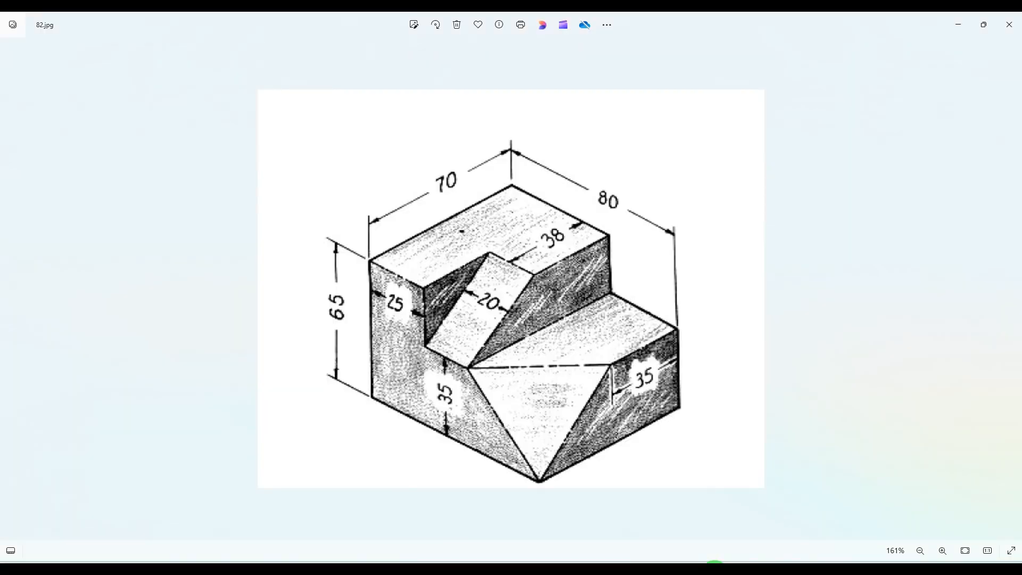
key(alt+Tab)
key(alt+Tab)
key(alt+Tab)
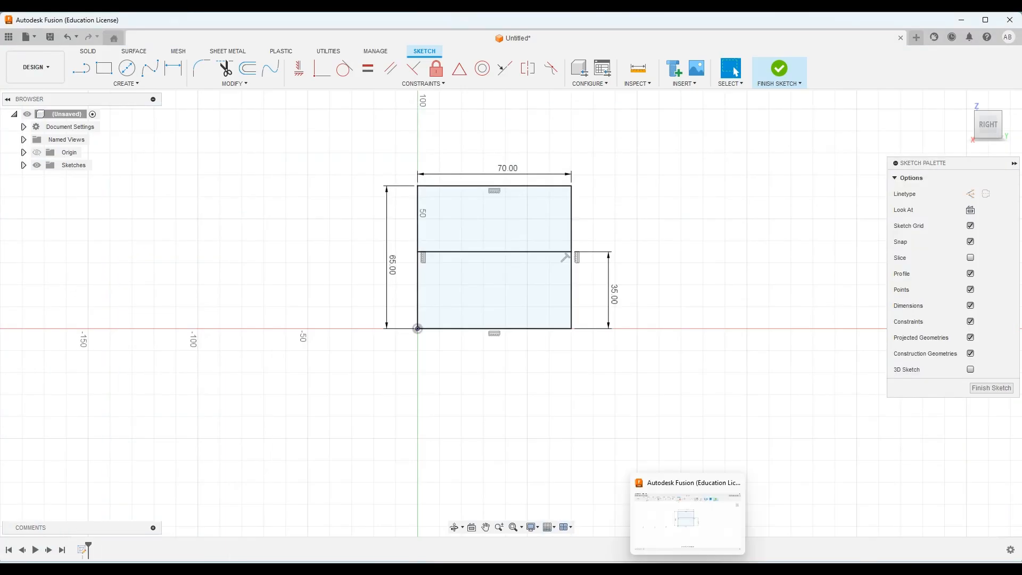
click(999, 388)
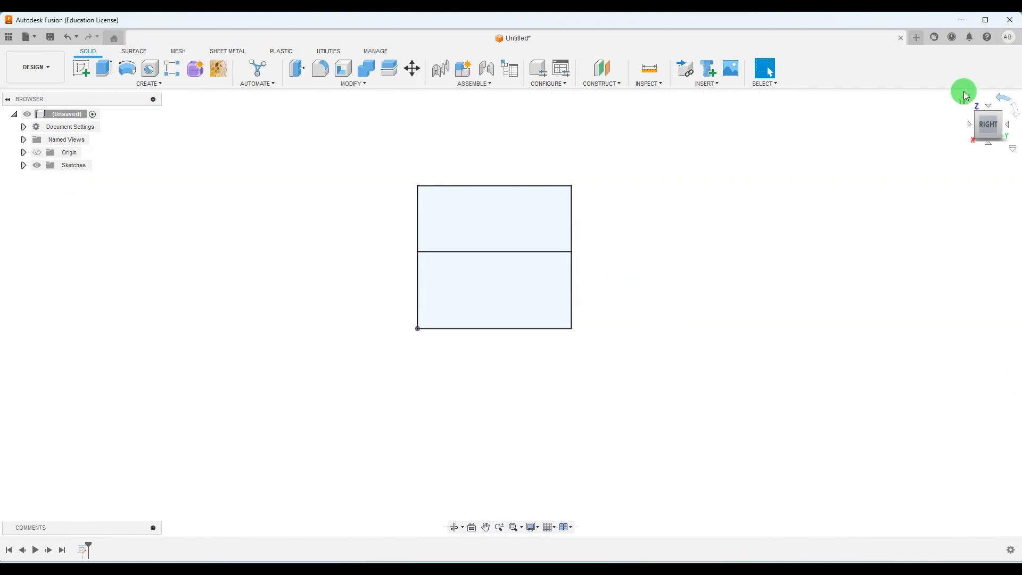
click(966, 102)
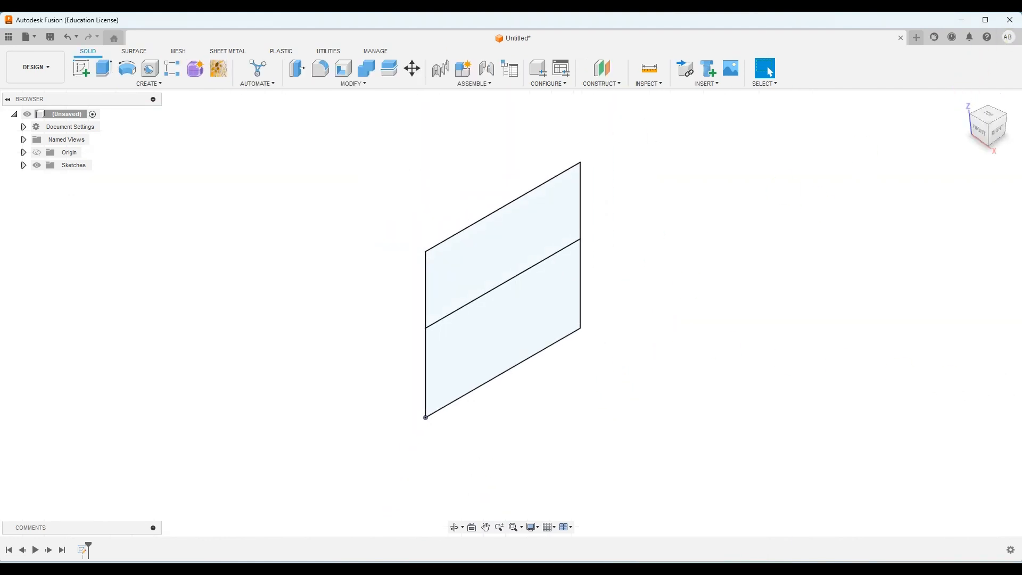
Step: Check the reference drawing for the overall length and extrude the lower profile 80 mm as a new body
key(alt+Tab)
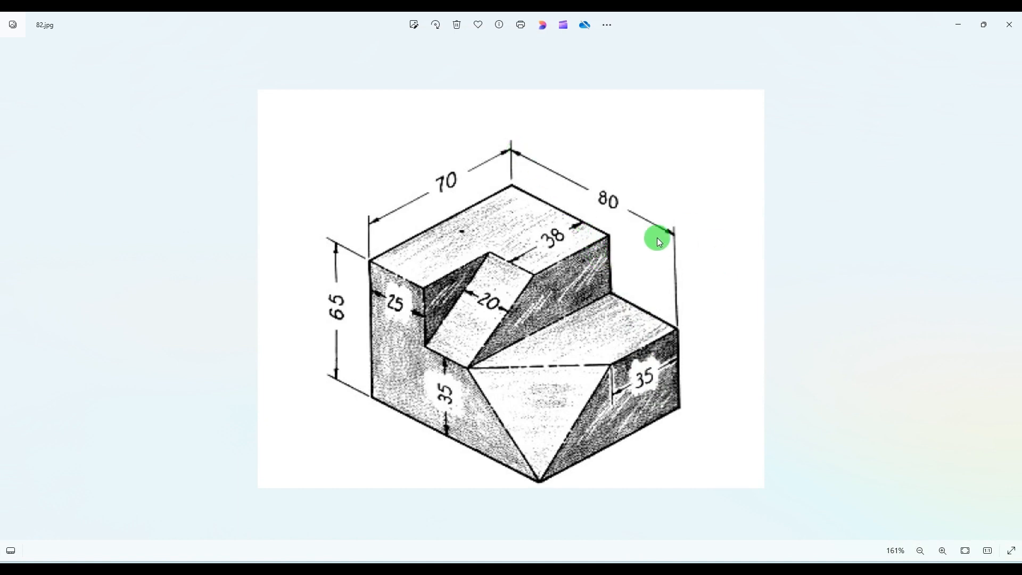
key(alt+Tab)
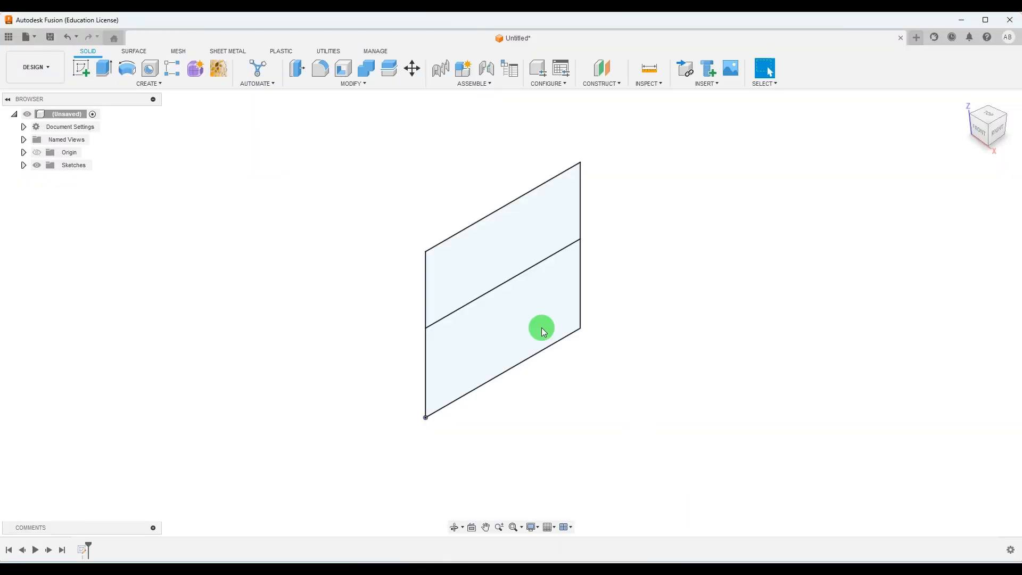
click(104, 67)
click(482, 358)
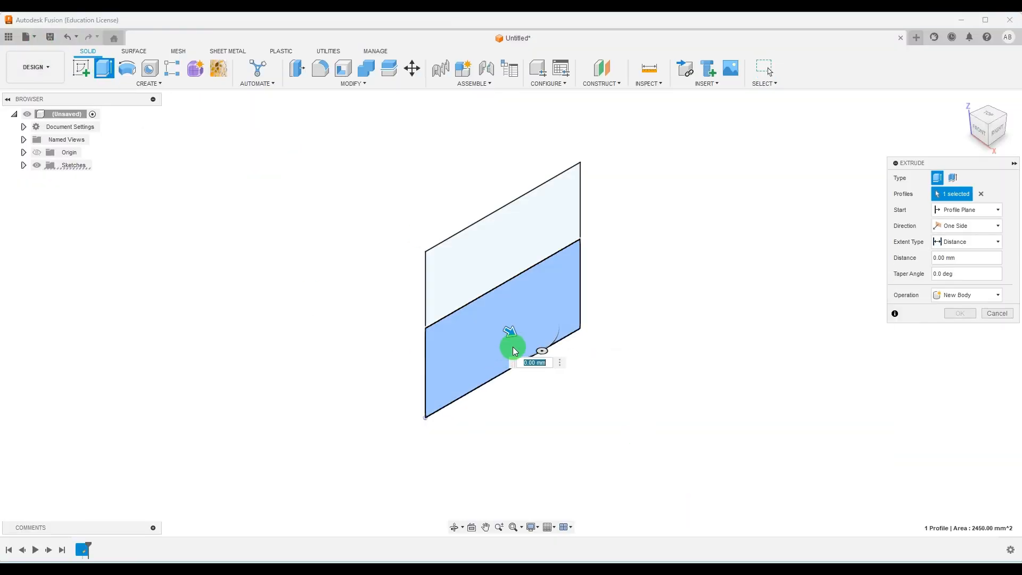
drag(511, 336, 626, 397)
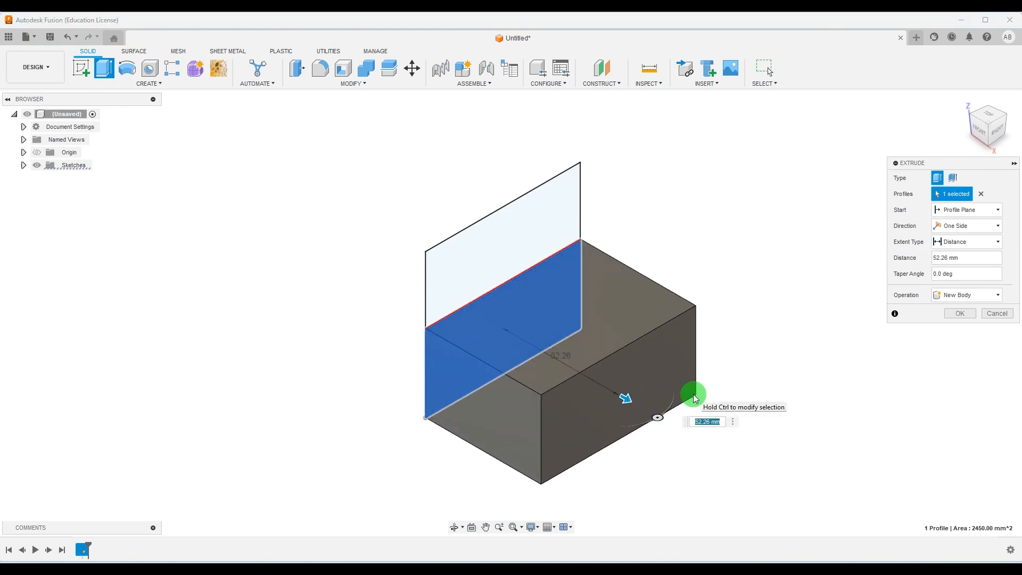
text(80)
key(Return)
click(952, 313)
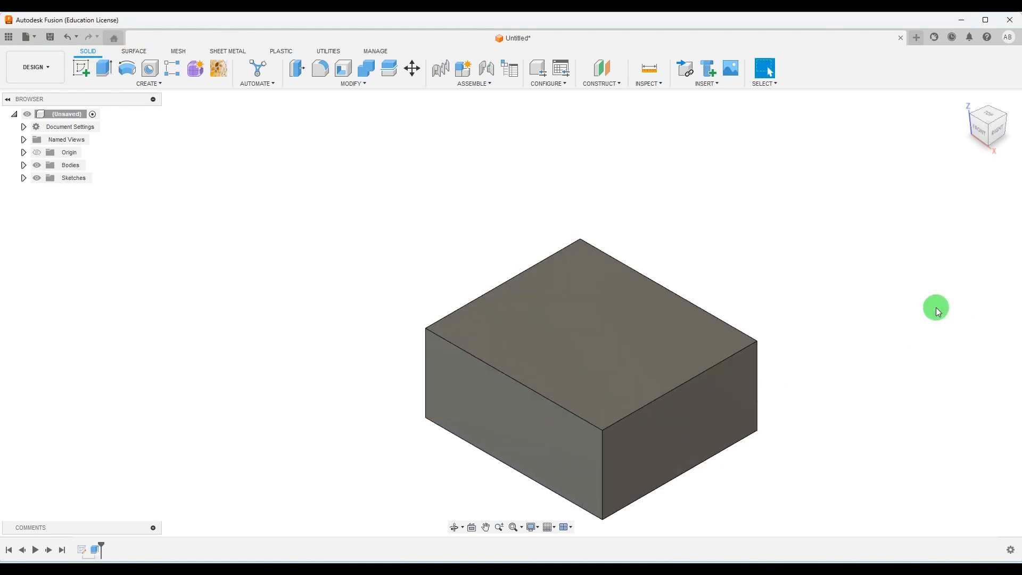
Step: Show Sketch1 and extrude its upper profile 45 mm in the same direction, joined to the block
click(23, 178)
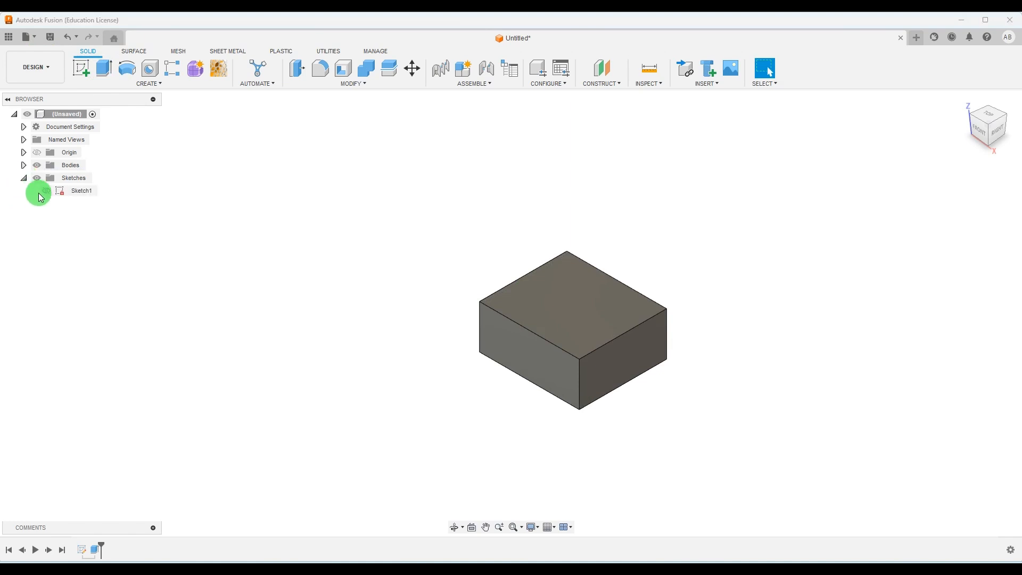
click(493, 250)
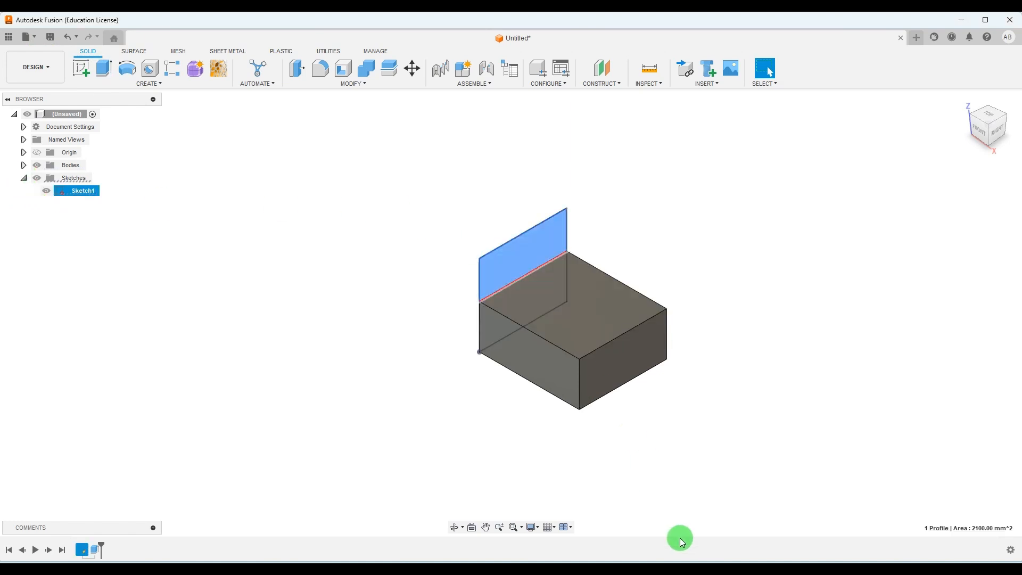
key(alt+Tab)
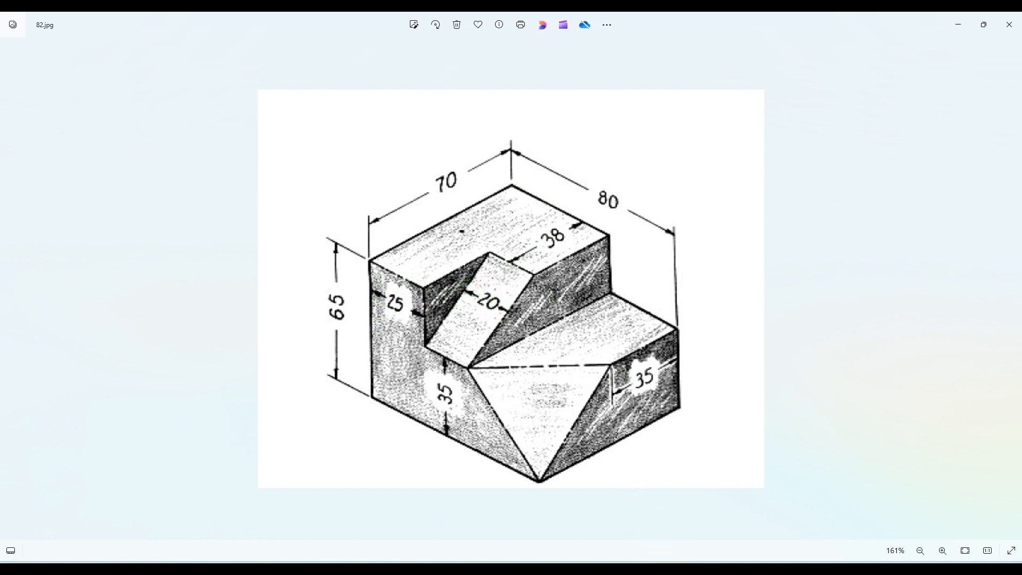
key(alt+Tab)
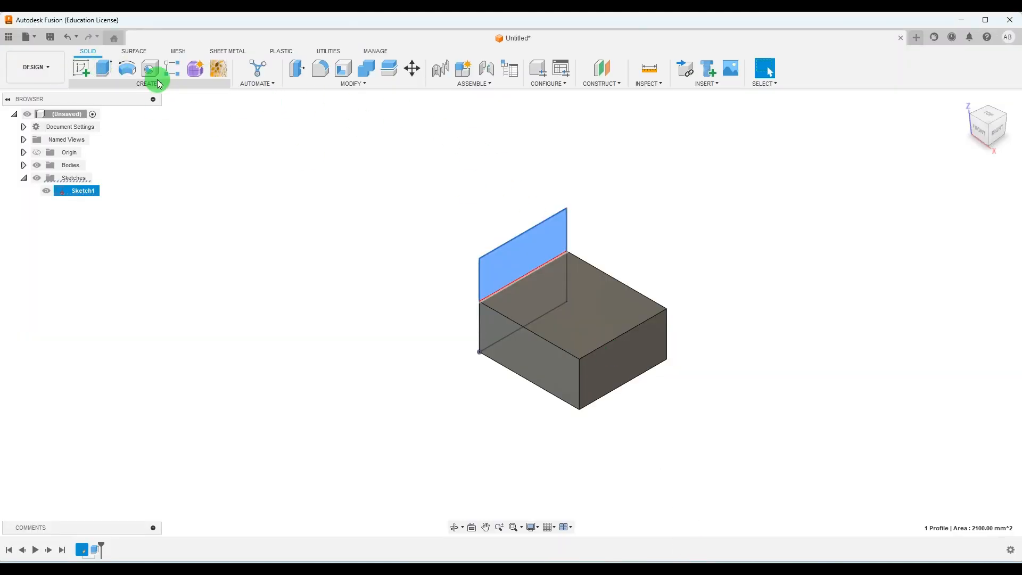
click(104, 68)
drag(528, 259, 565, 285)
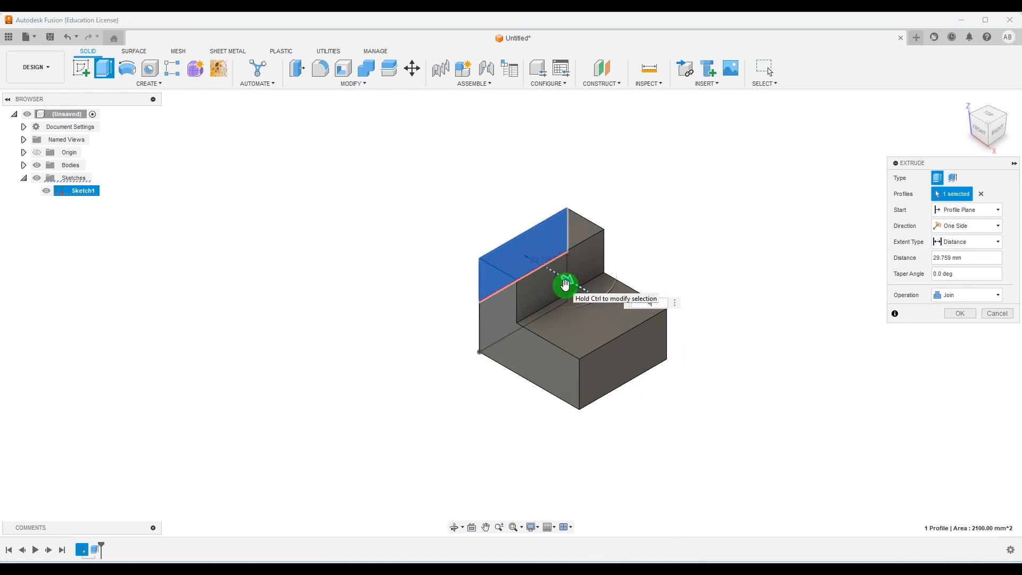
text(45)
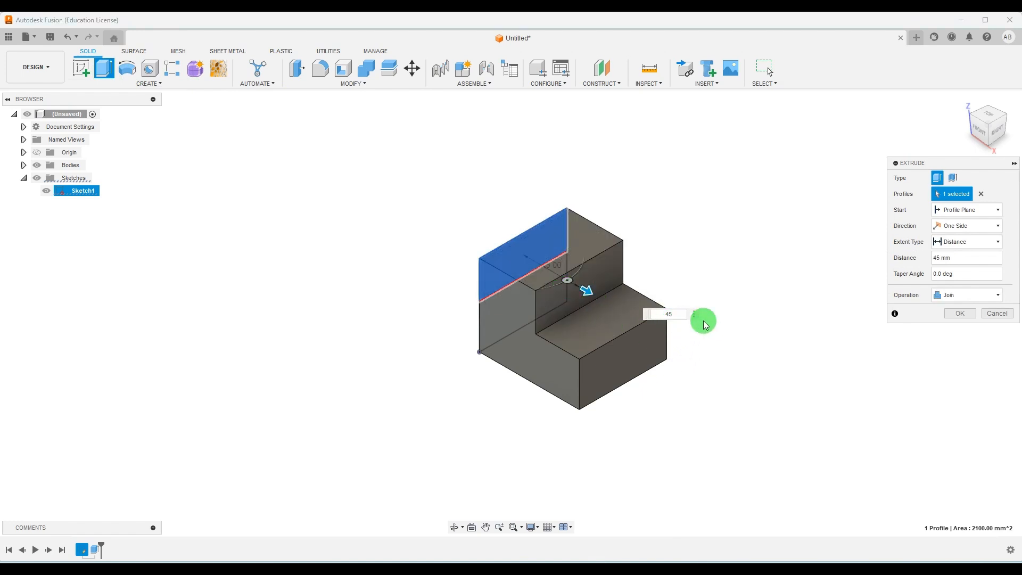
click(960, 313)
Step: Hide Sketch1 so that only the stepped block is displayed
scroll(714, 303, down, 2)
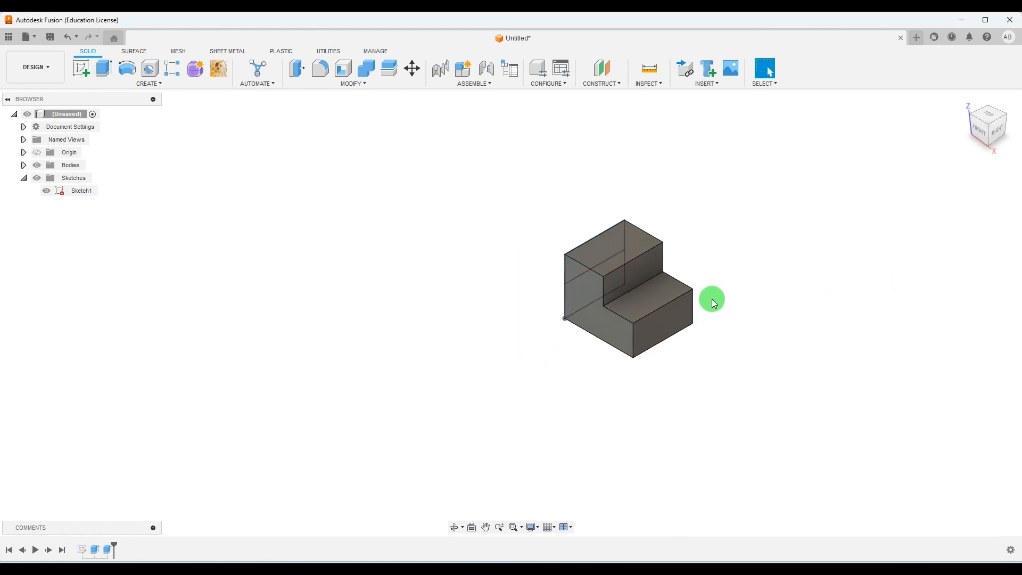
scroll(789, 352, up, 2)
click(47, 191)
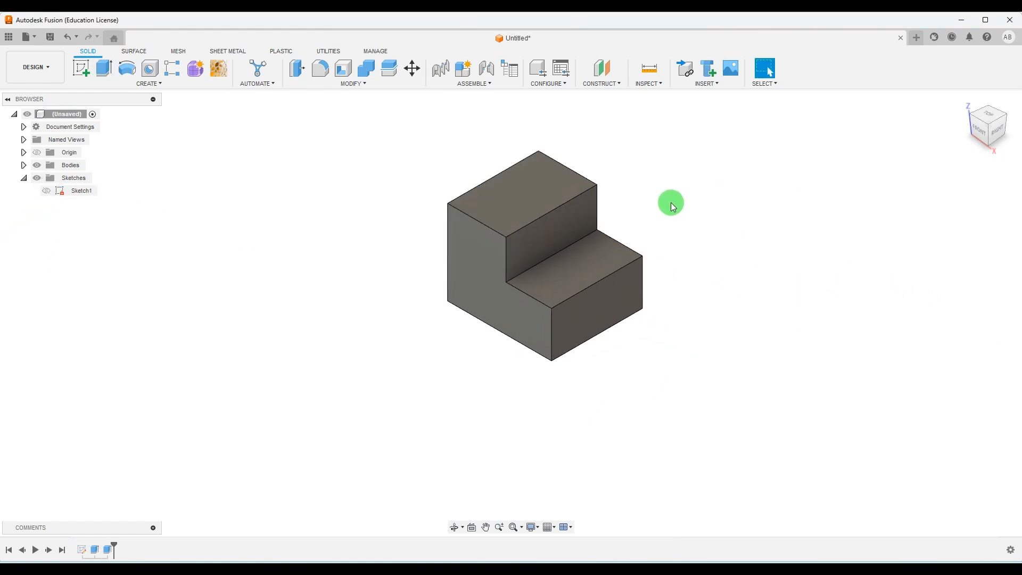
scroll(638, 213, up, 1)
Step: Check 82.jpg, sketch on the upper block's vertical step face, and draw a diagonal from its lower front corner to about 25 mm from the top edge's rear end
key(alt+Tab)
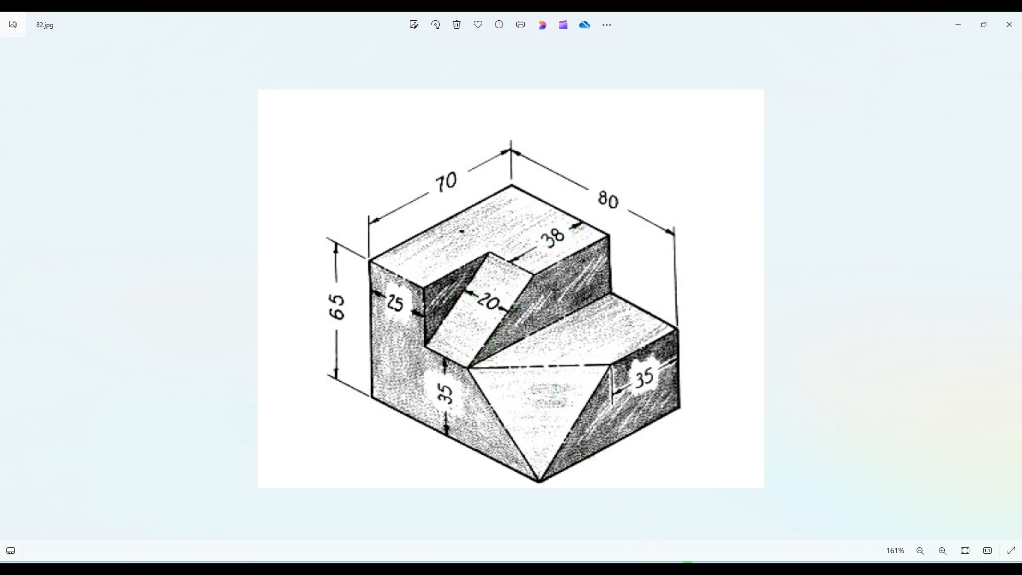
key(alt+Tab)
click(516, 252)
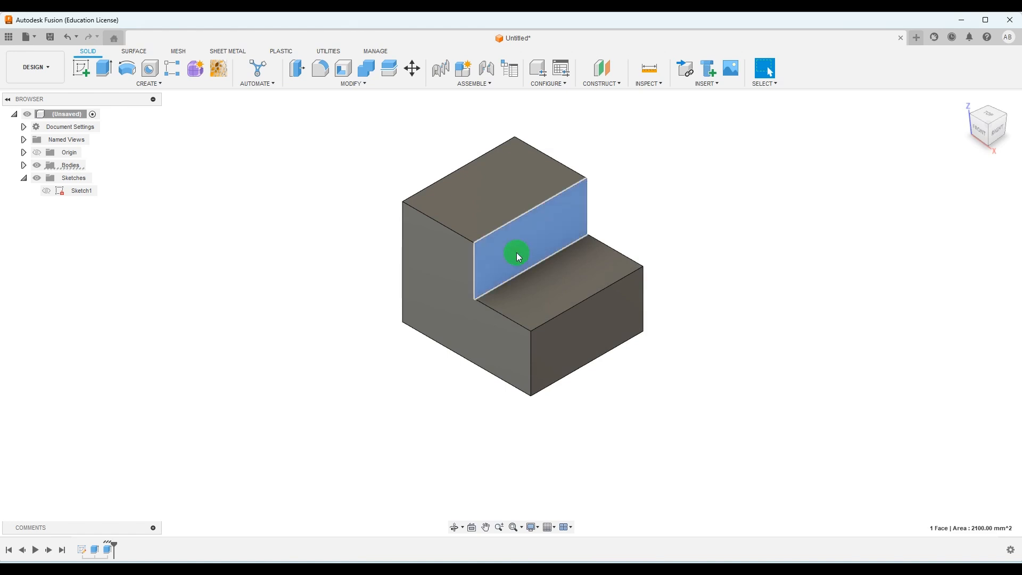
click(91, 72)
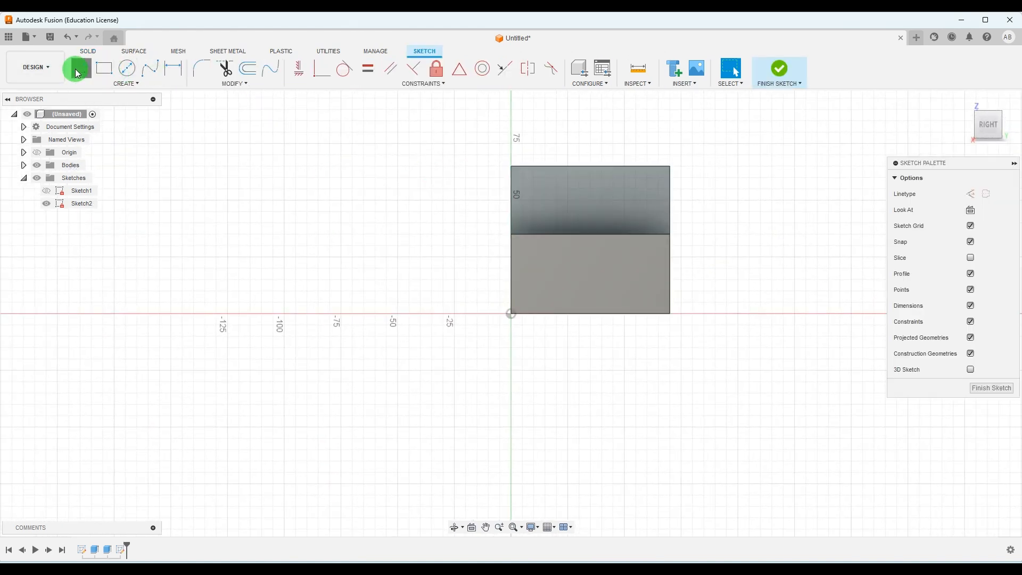
click(76, 73)
click(506, 229)
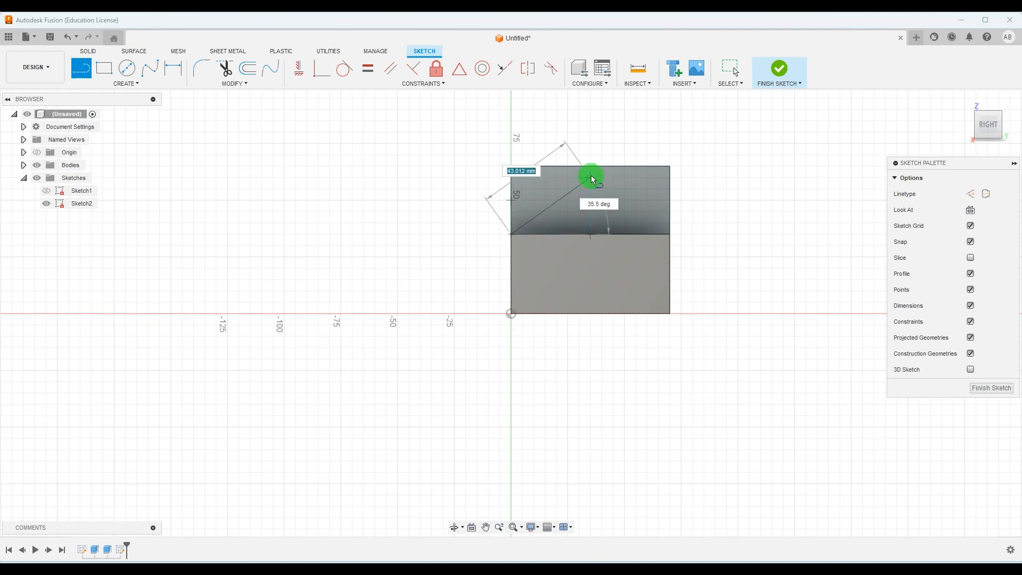
click(615, 167)
key(Escape)
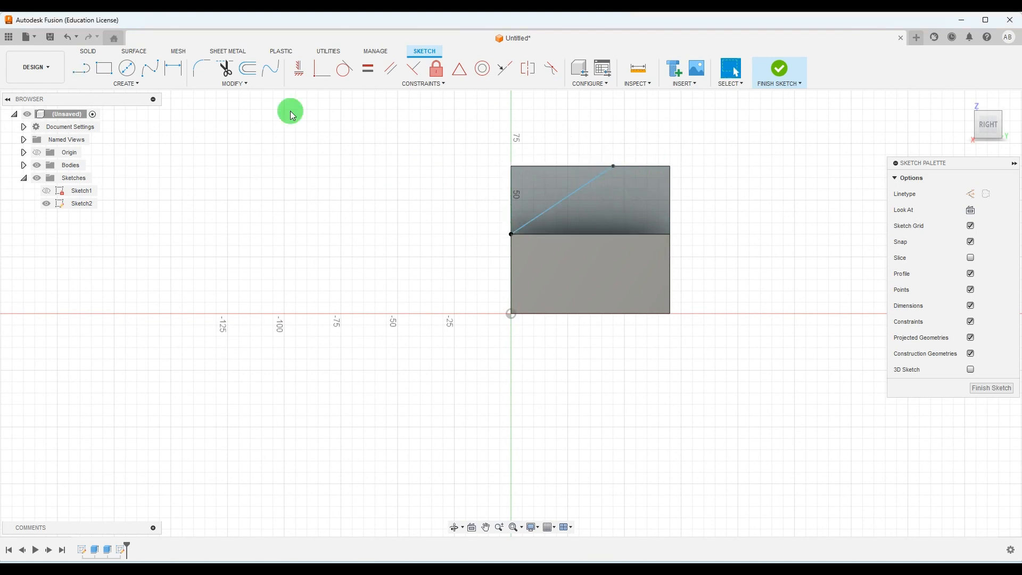
Step: Dimension the diagonal's upper endpoint 38 mm from the face's rear vertical edge and finish the sketch
click(173, 68)
click(672, 185)
click(615, 166)
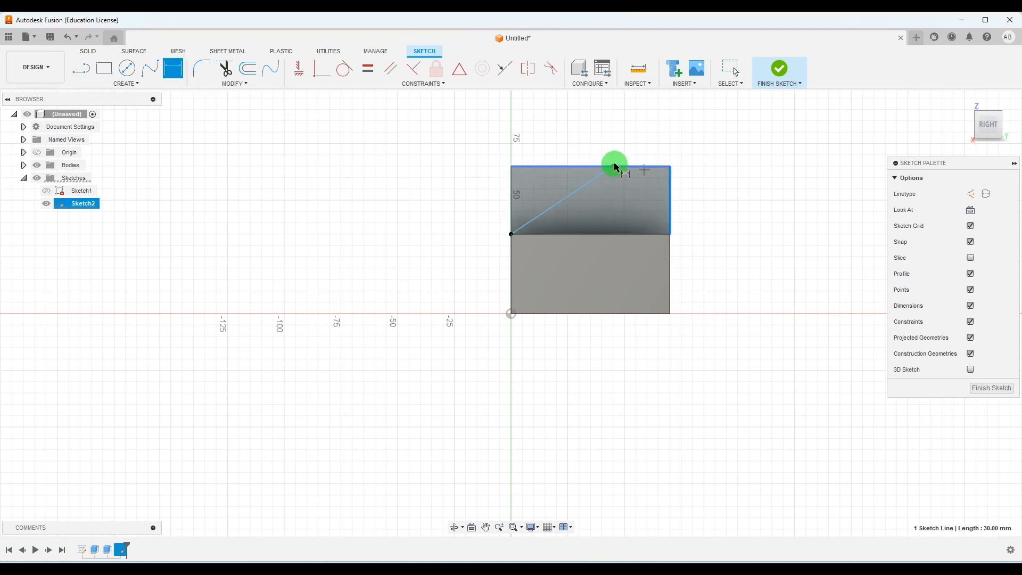
click(681, 144)
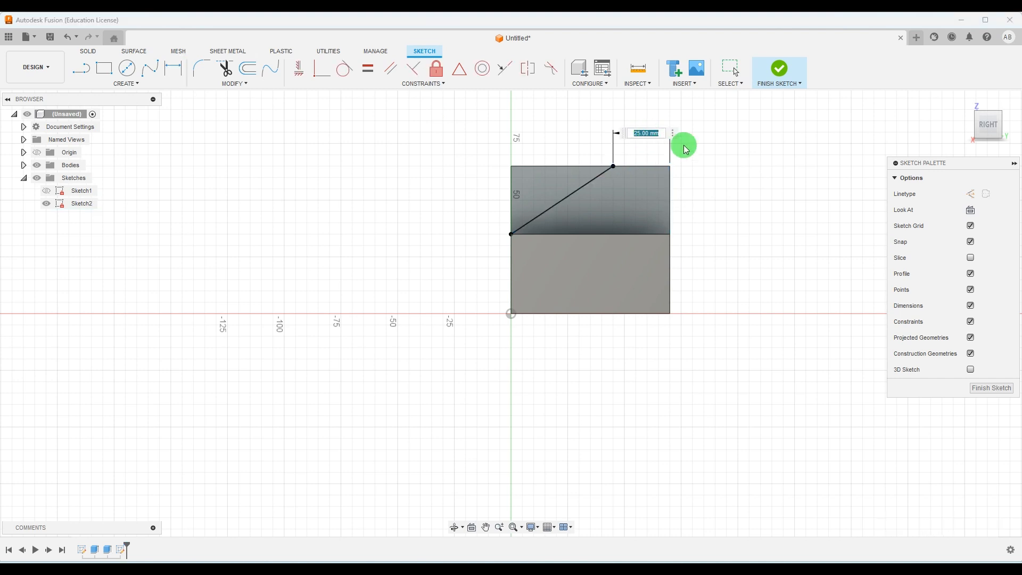
text(35)
key(Return)
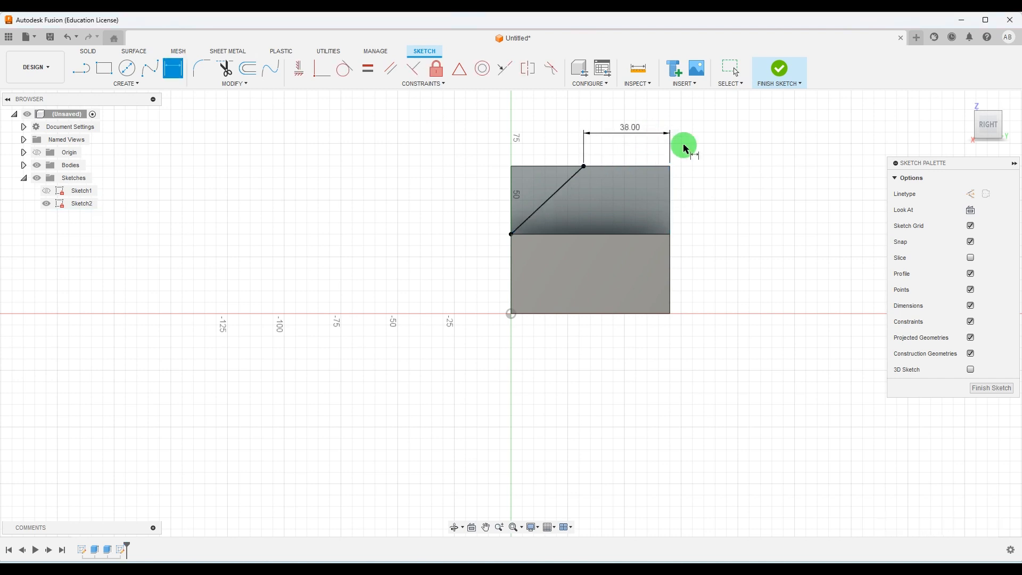
click(991, 387)
Step: Check the reference drawing for the slope width and extrude the triangular profile as a cut 20 mm into the upper block
click(105, 68)
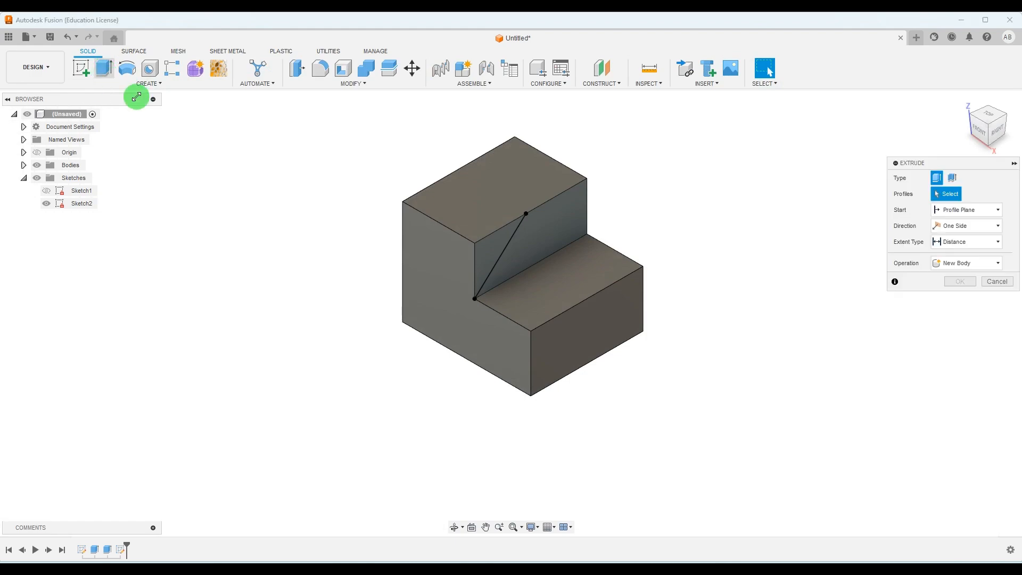
click(723, 551)
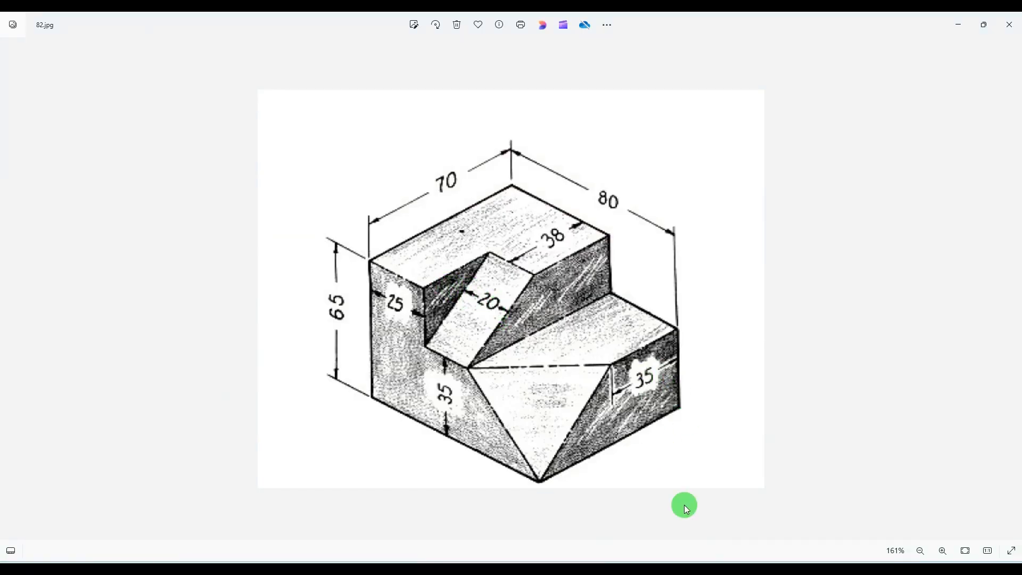
click(691, 563)
click(480, 264)
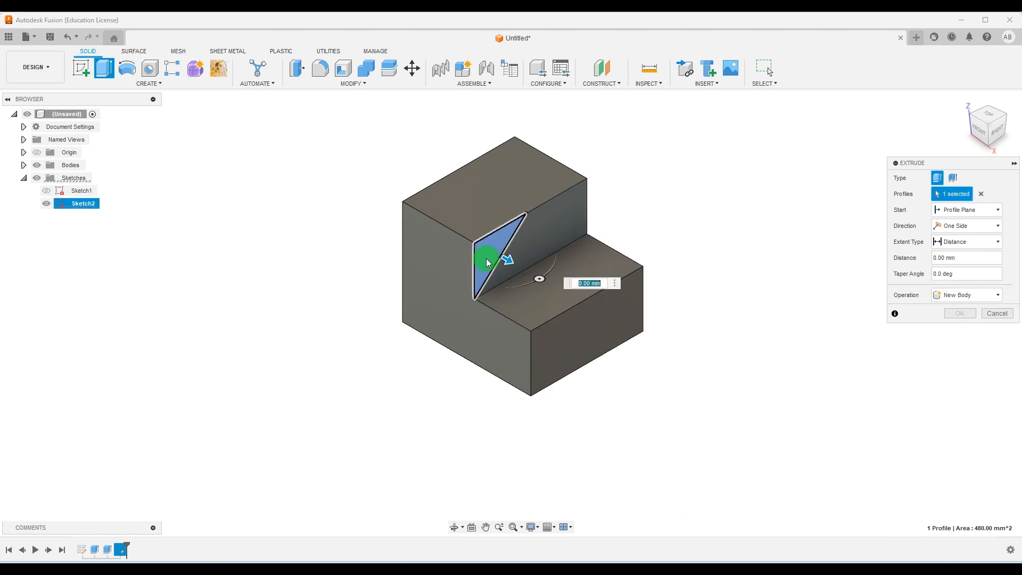
drag(508, 257, 479, 237)
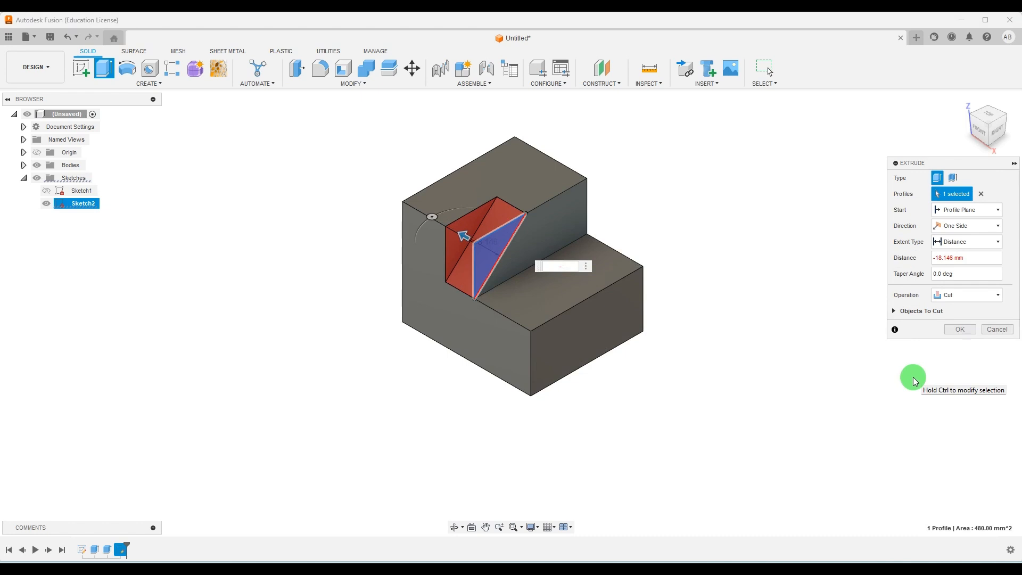
text(-20)
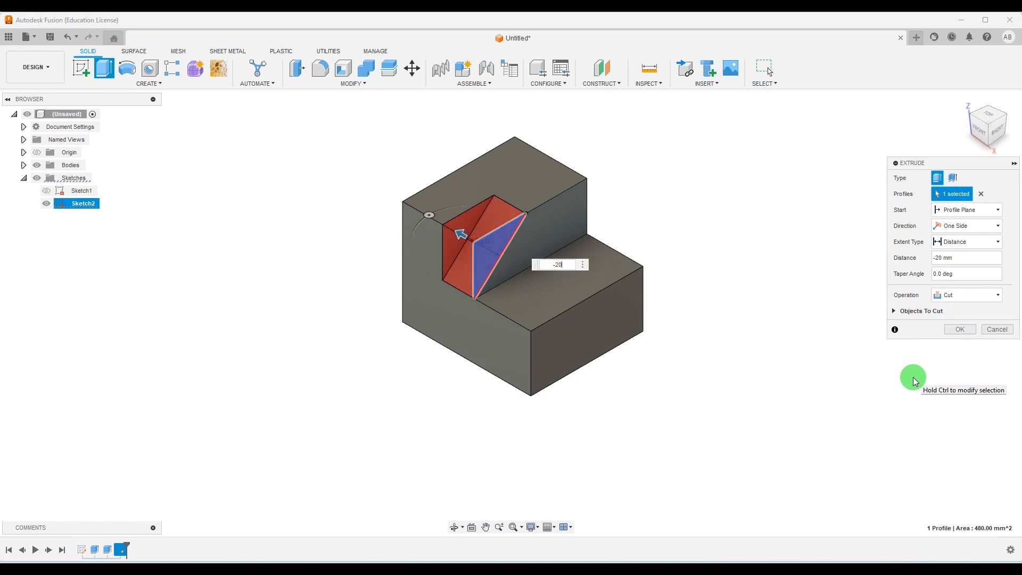
click(959, 329)
scroll(718, 291, down, 2)
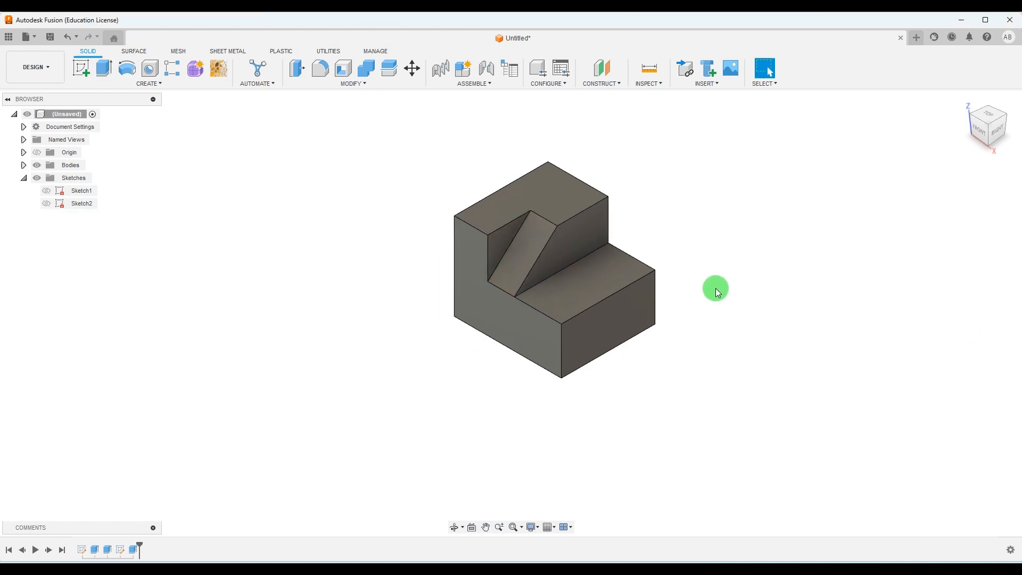
Step: Check the drawing, sketch on the lower step's top face, and draw a diagonal from its inner front corner to about 25 mm from the outer edge's rear end
scroll(717, 292, up, 2)
click(718, 562)
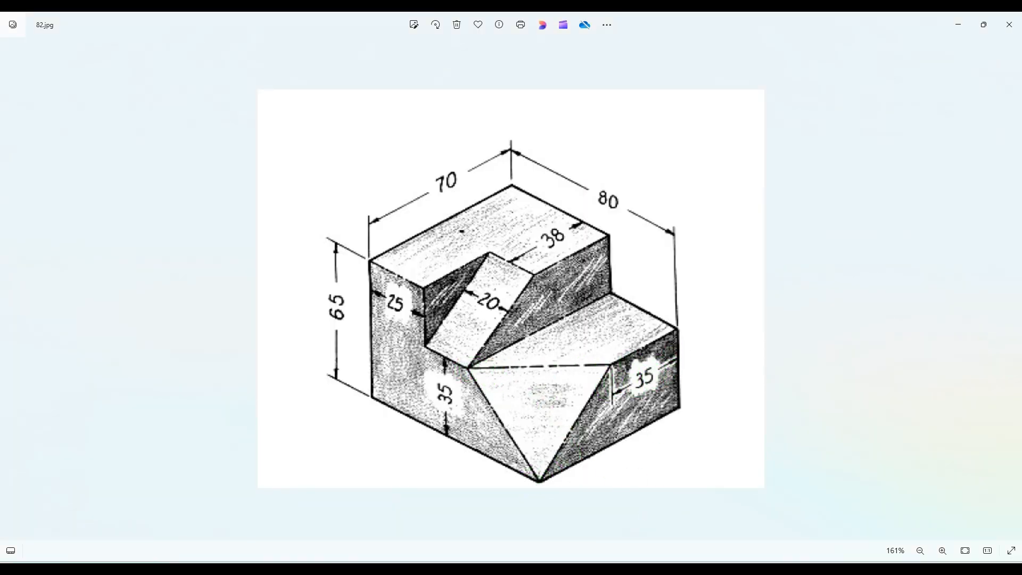
key(alt+Tab)
click(457, 294)
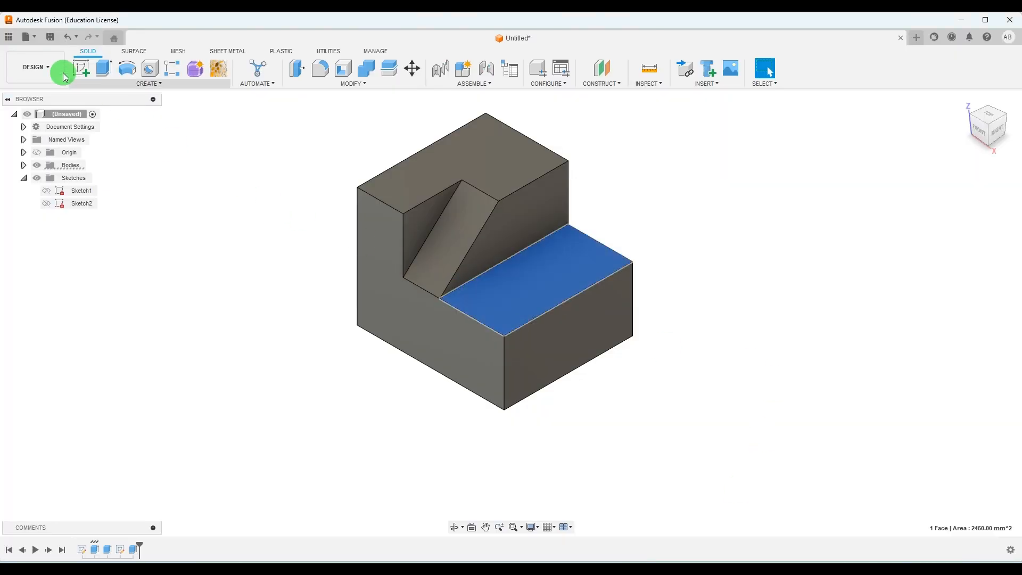
click(81, 67)
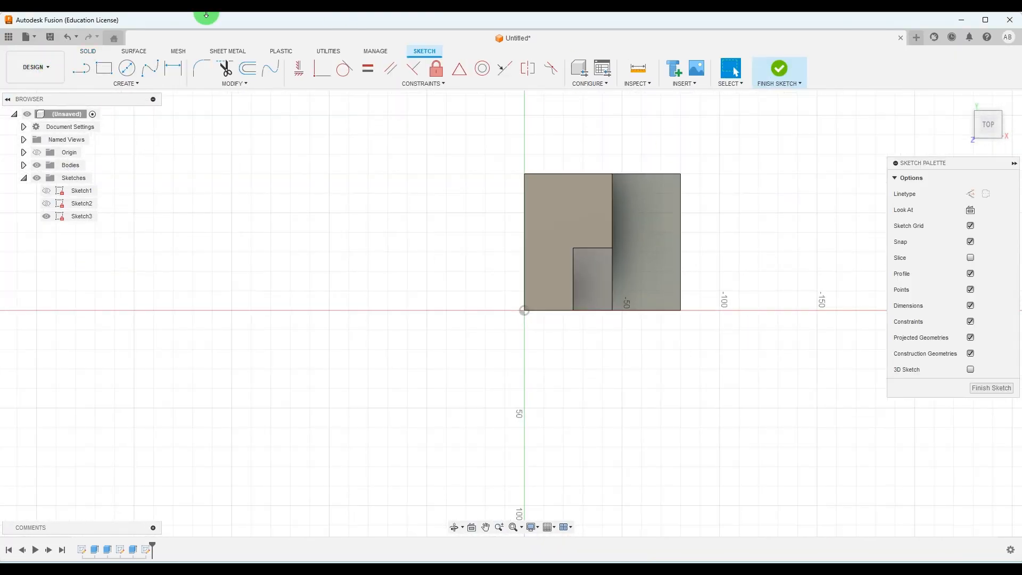
click(82, 67)
scroll(633, 324, up, 2)
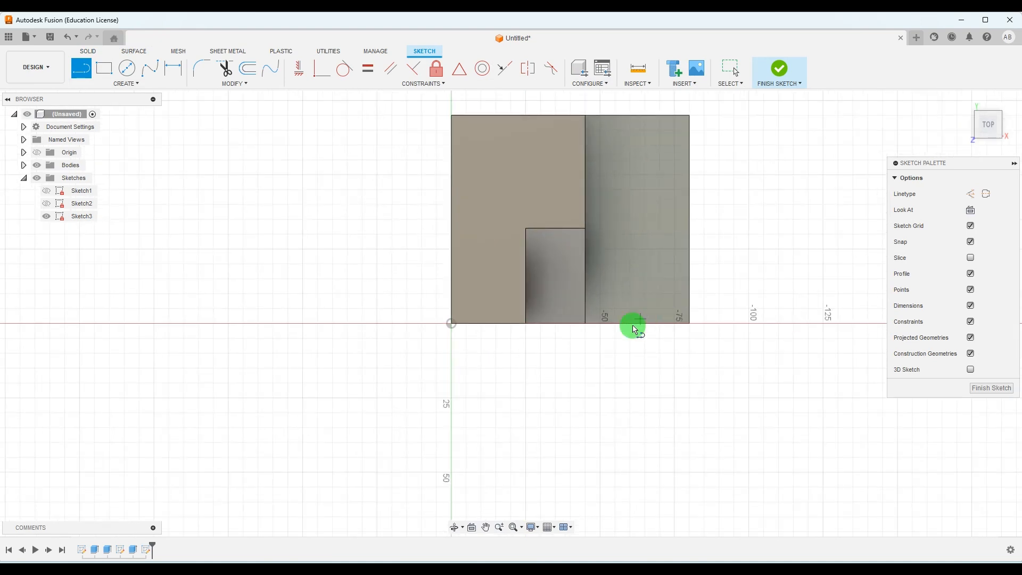
click(586, 324)
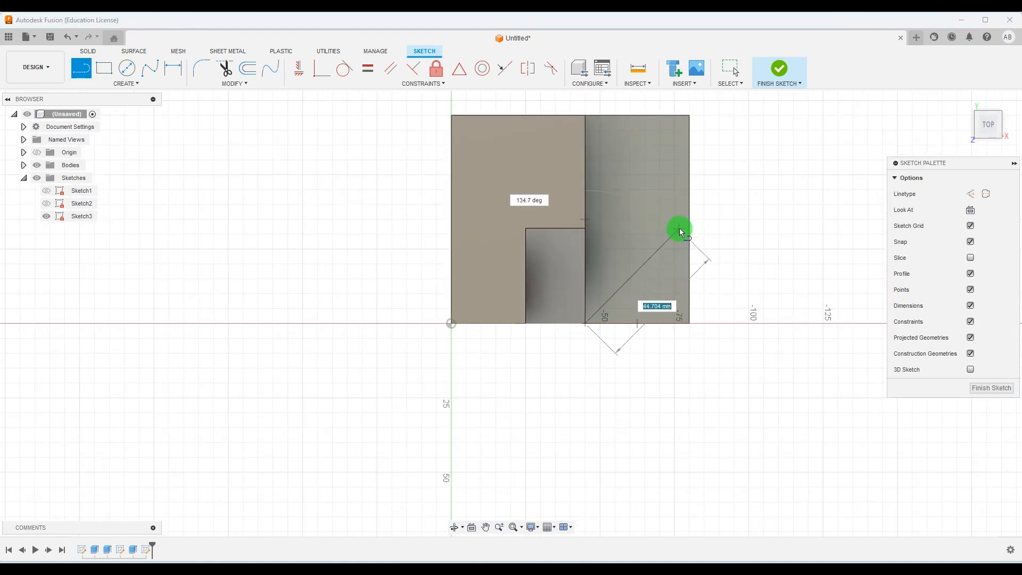
click(690, 192)
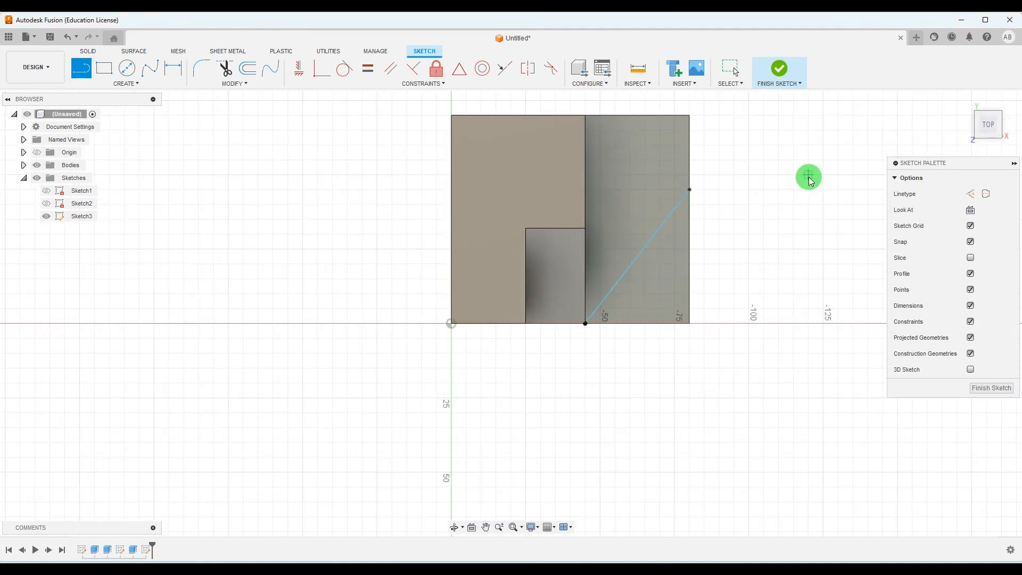
Step: Dimension the diagonal's outer endpoint 35 mm from the lower step's rear edge and finish the sketch
click(173, 67)
click(672, 115)
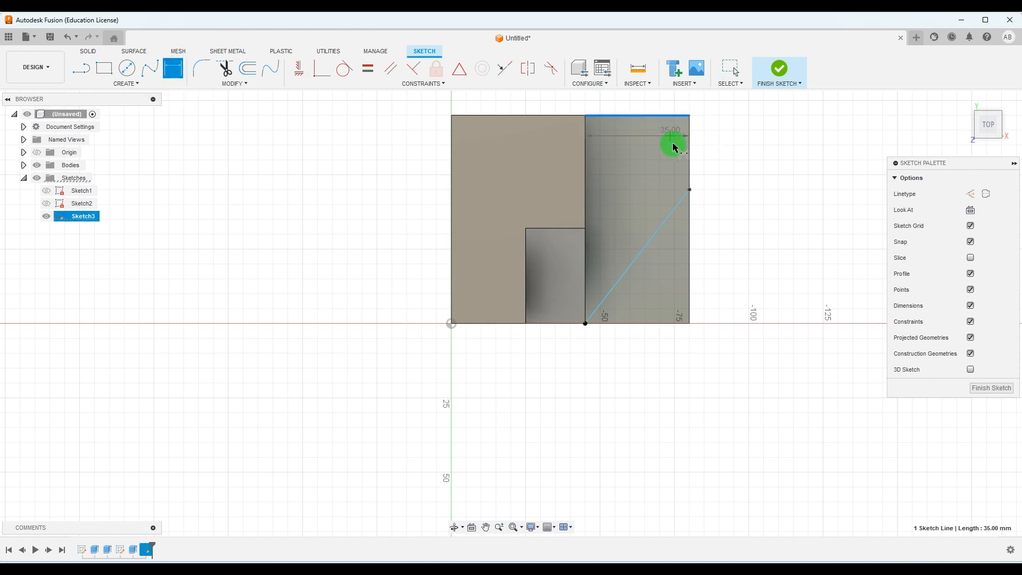
click(689, 189)
click(758, 145)
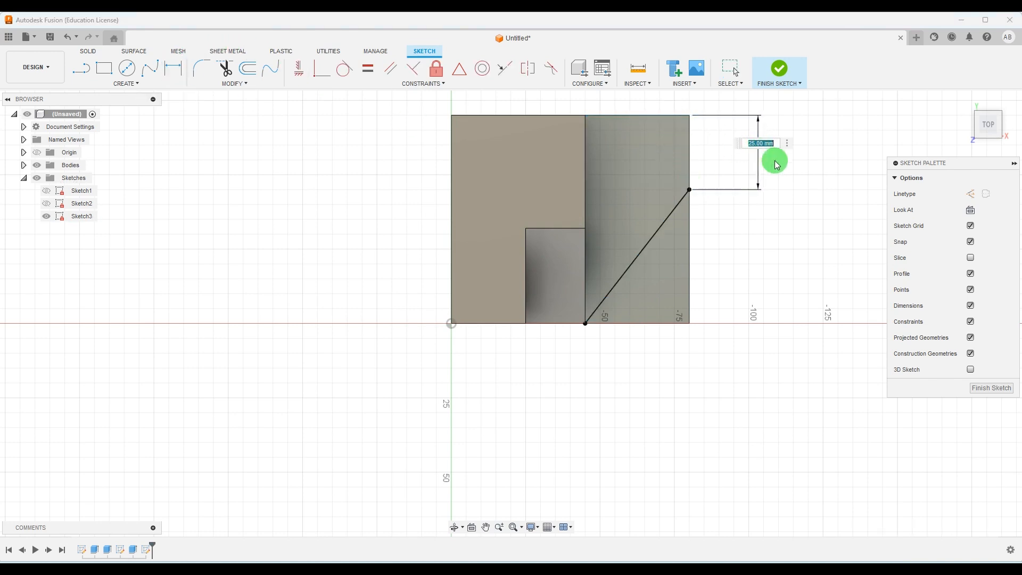
key(Return)
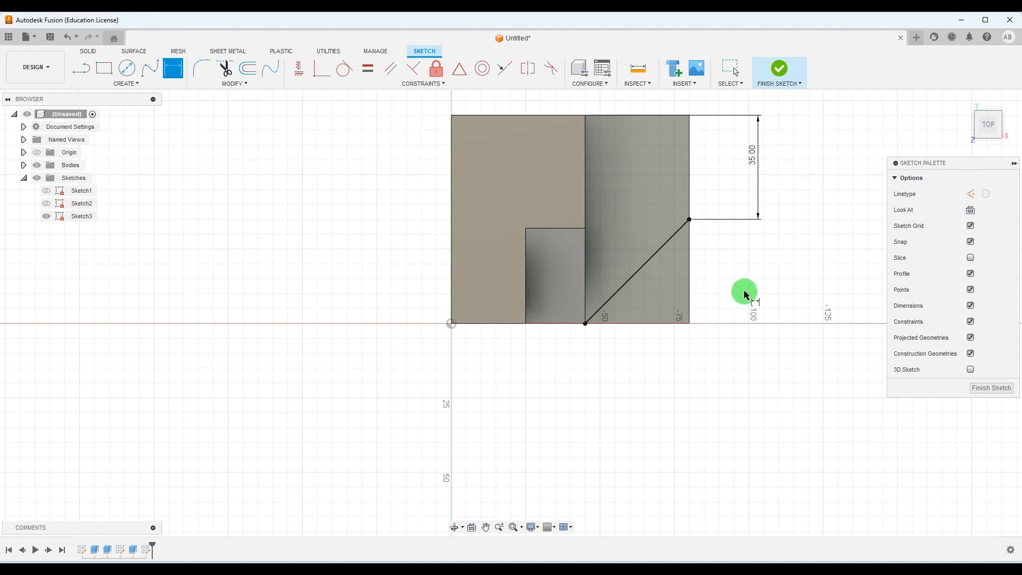
click(991, 388)
Step: View the block in 3D and compare its corner with the cut corner in the reference drawing 82.jpg
scroll(746, 394, down, 3)
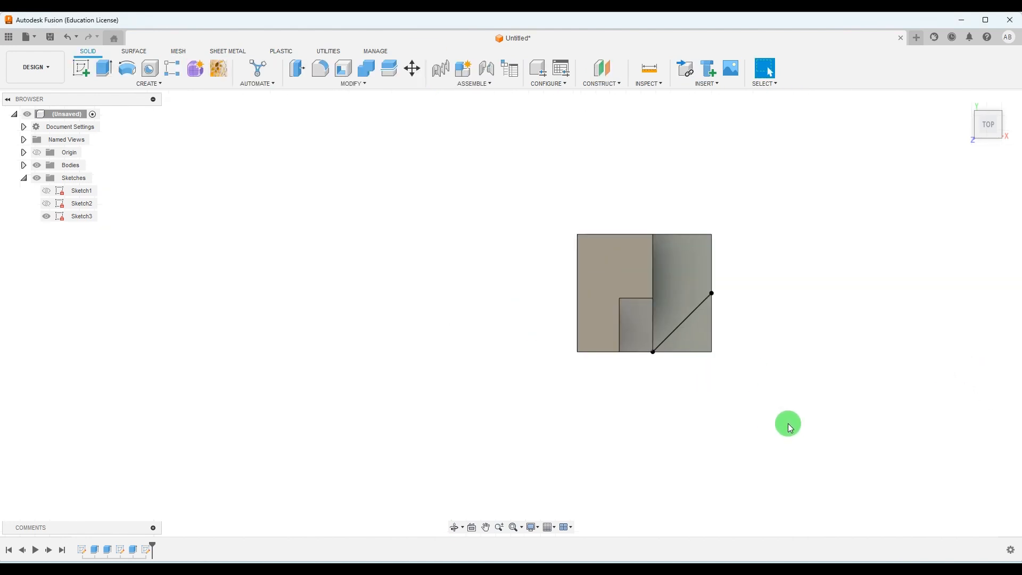
shift+middle_drag(788, 424, 740, 377)
scroll(739, 378, up, 5)
scroll(334, 320, down, 5)
scroll(676, 476, up, 1)
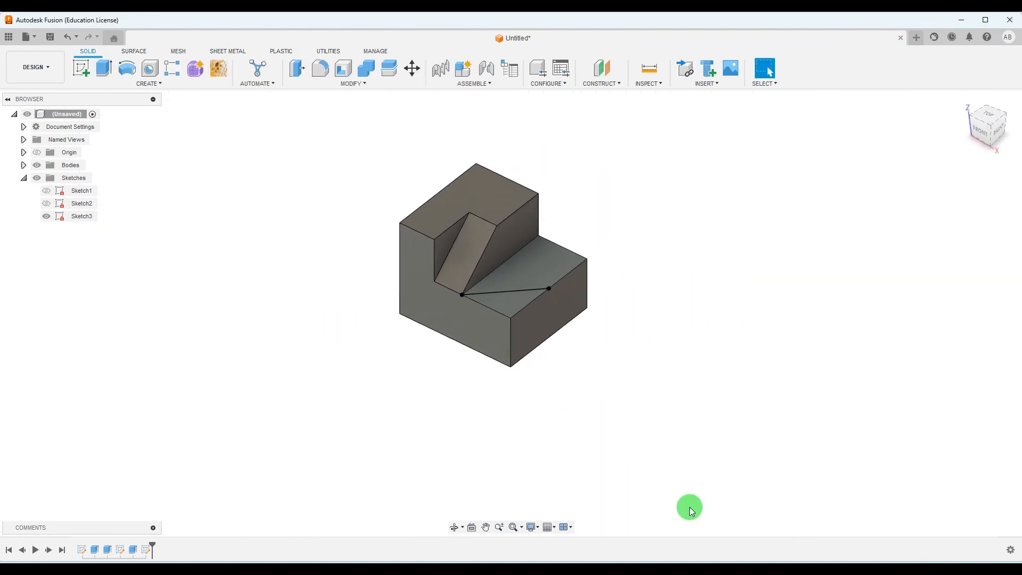
key(alt+Tab)
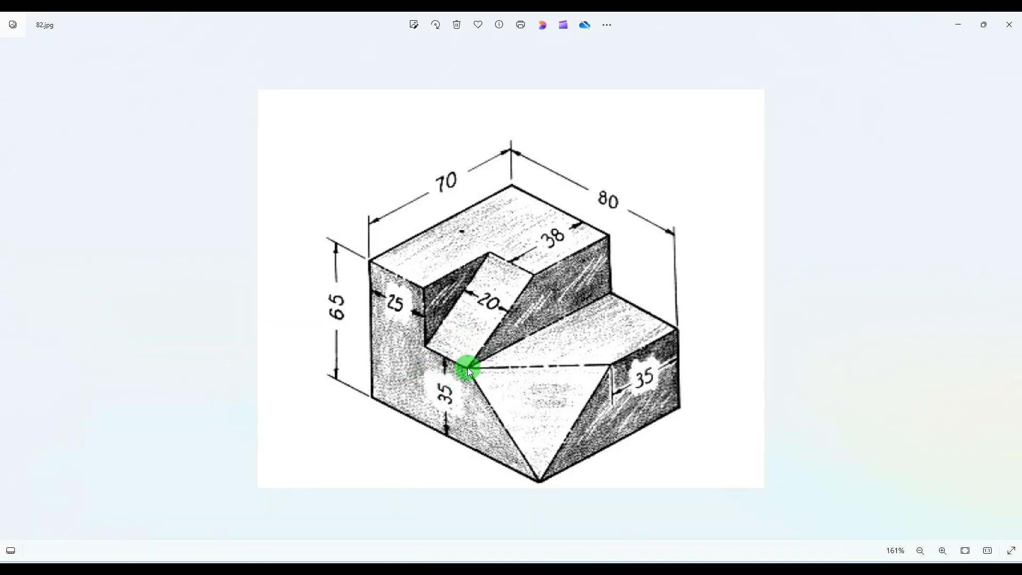
key(alt+Tab)
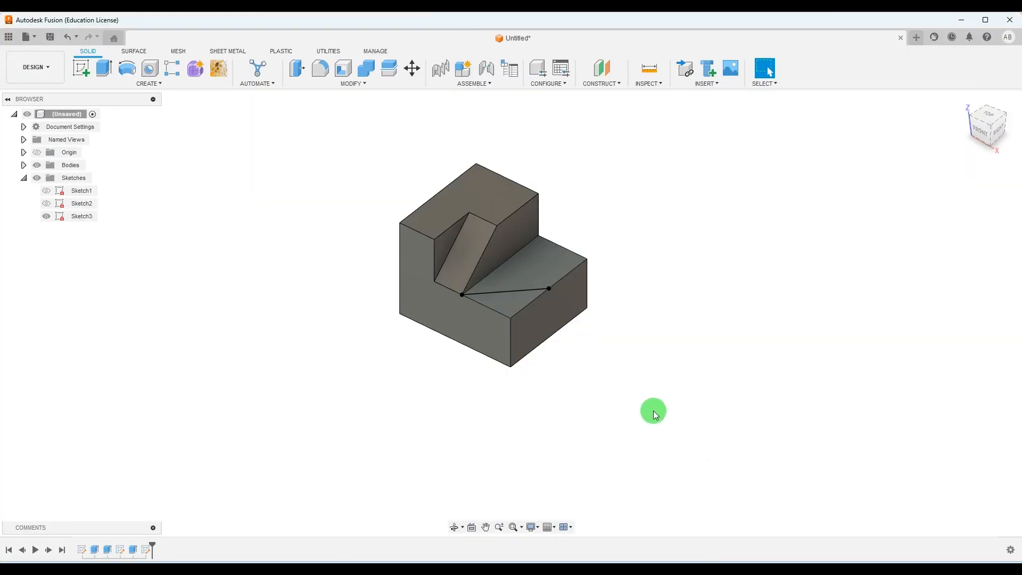
Step: Sketch a diagonal on the block's front face from the step's inner corner to the lower outer corner and finish the sketch
scroll(653, 410, up, 1)
click(403, 302)
click(92, 75)
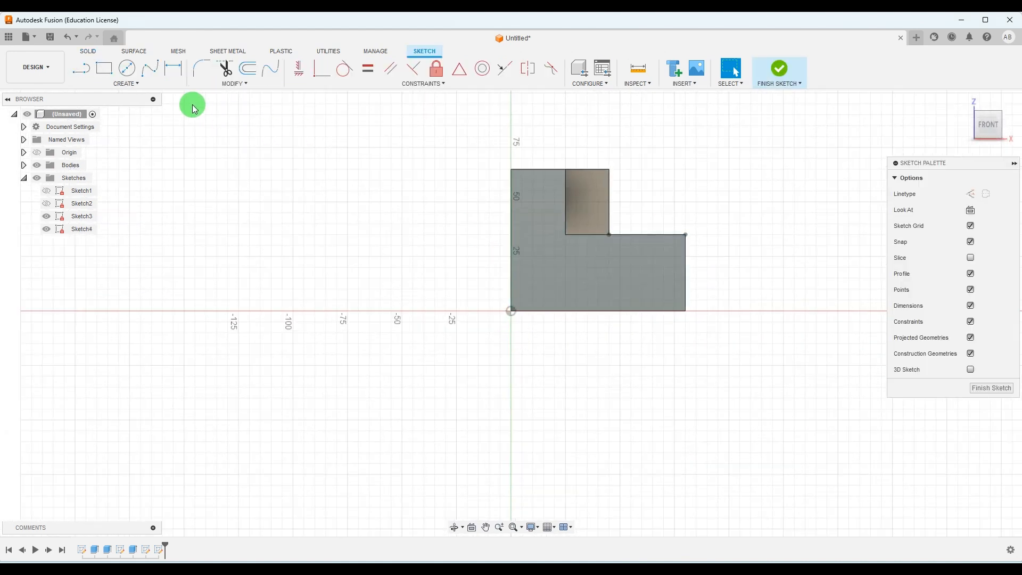
click(82, 68)
click(611, 235)
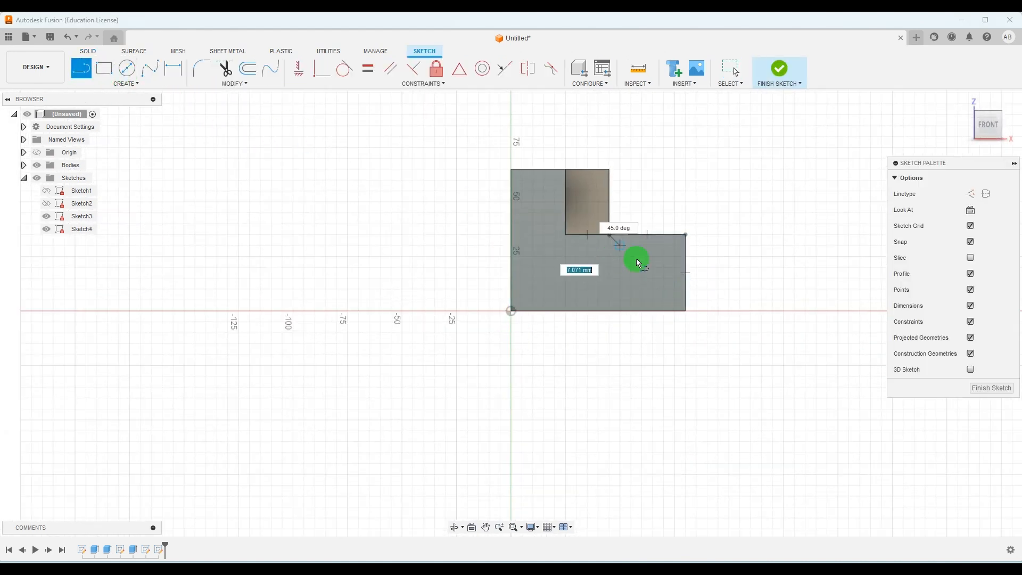
click(686, 312)
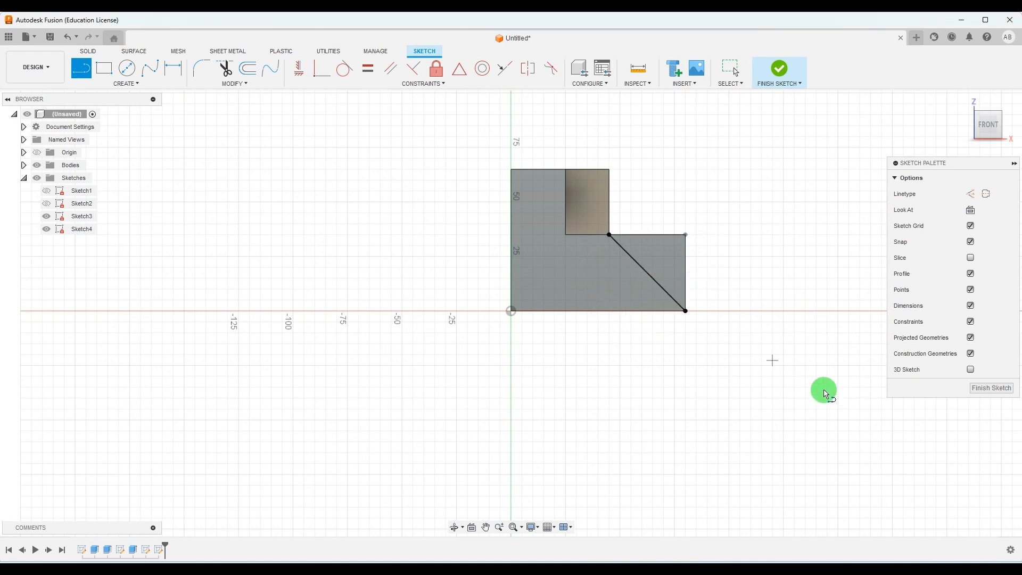
click(985, 389)
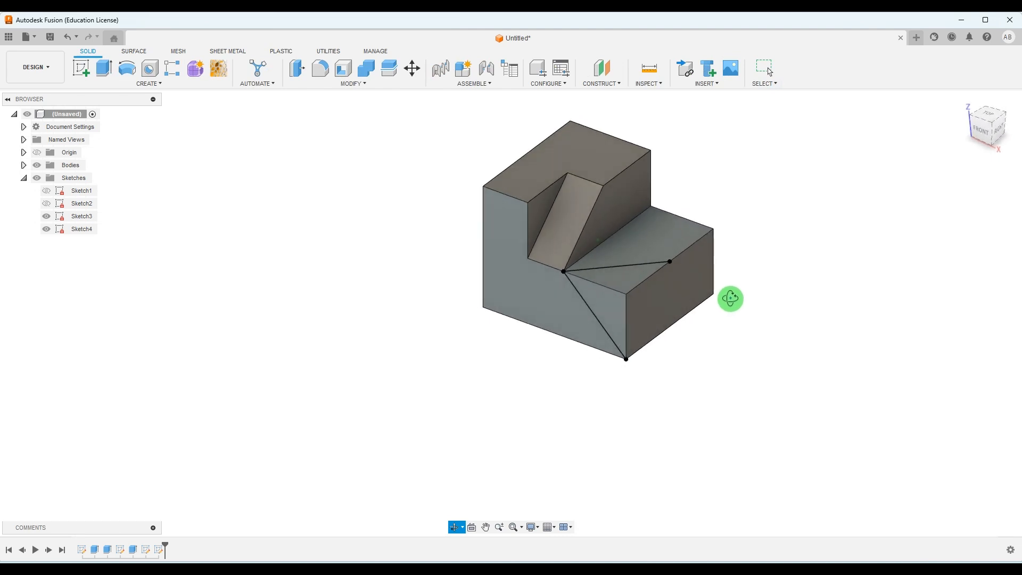
Step: Sweep the triangular front-face profile along the diagonal on the lower step's top face as a perpendicular single-path cut
scroll(818, 244, up, 3)
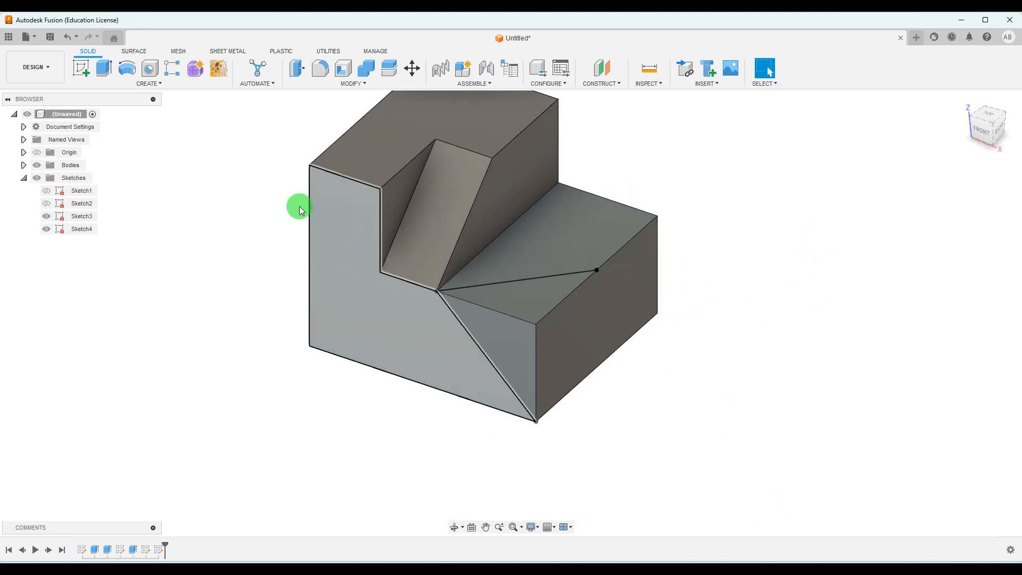
click(139, 83)
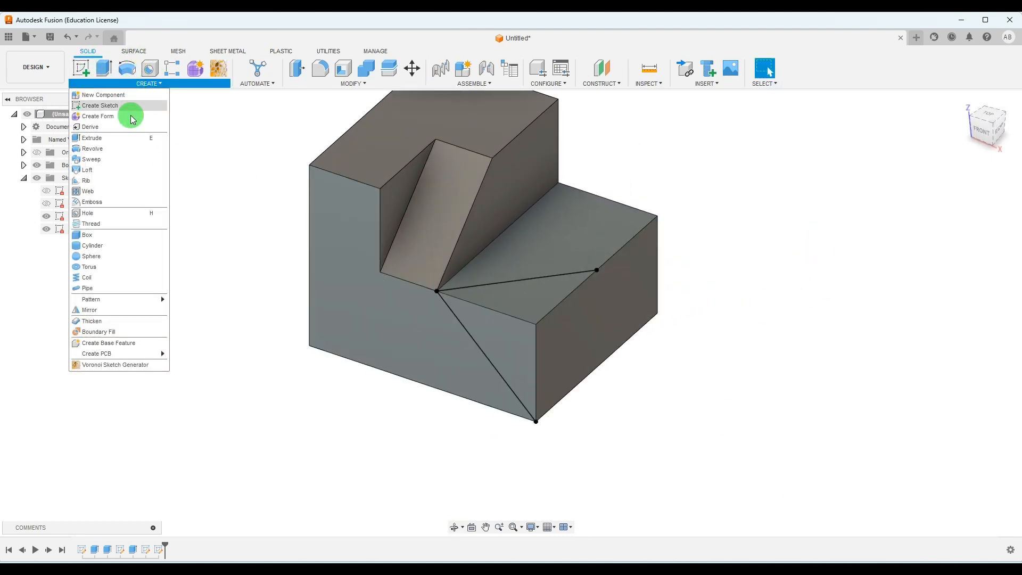
click(91, 159)
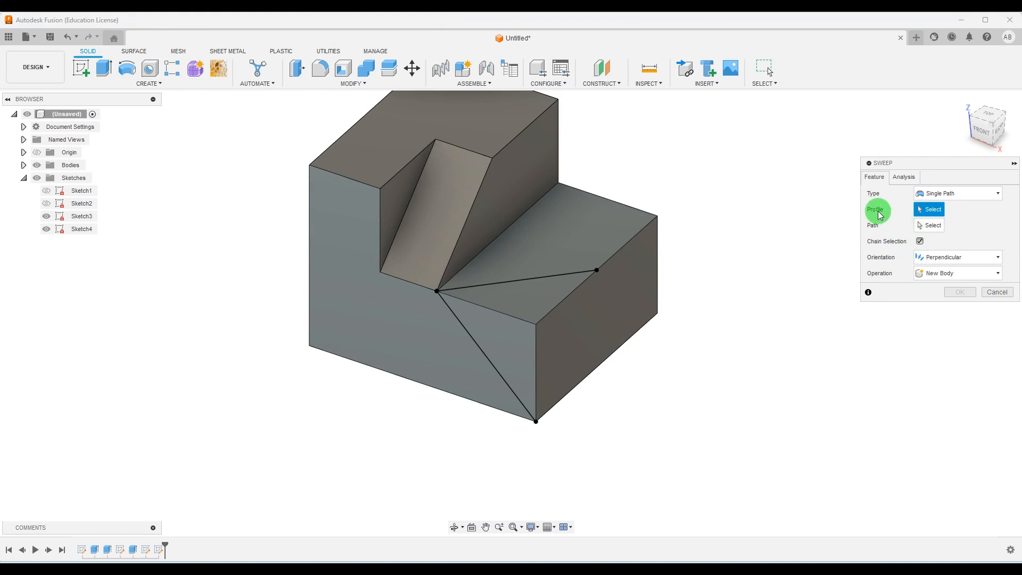
click(510, 334)
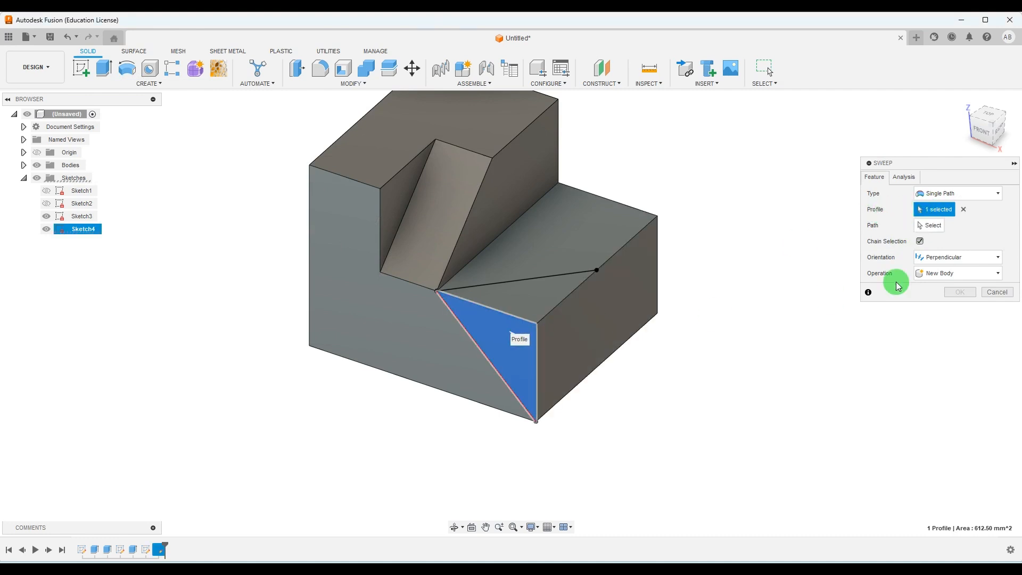
click(928, 231)
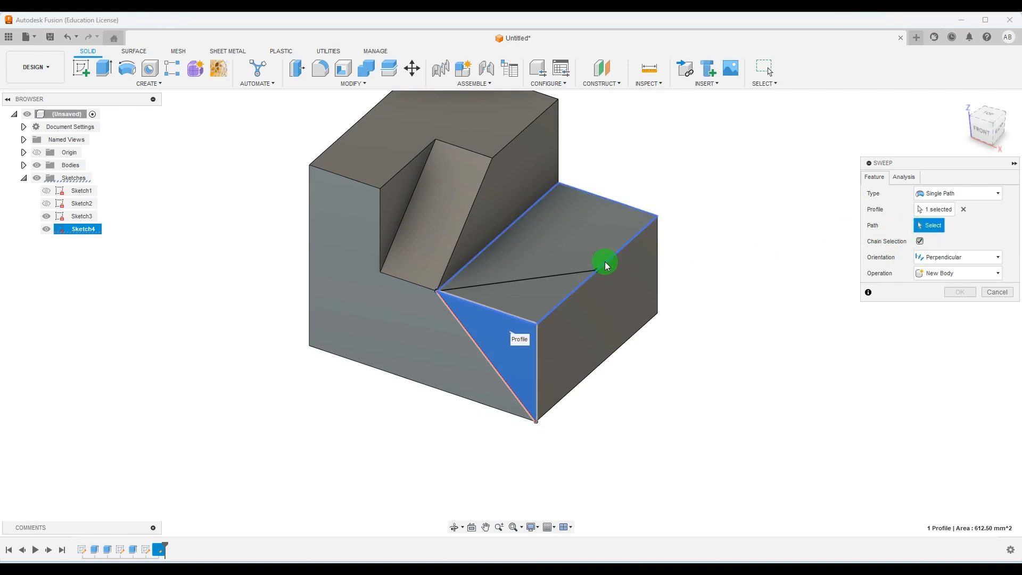
click(548, 277)
mouse_move(742, 285)
shift+middle_down()
mouse_move(641, 296)
mouse_move(611, 235)
mouse_move(677, 278)
mouse_move(735, 292)
shift+middle_up()
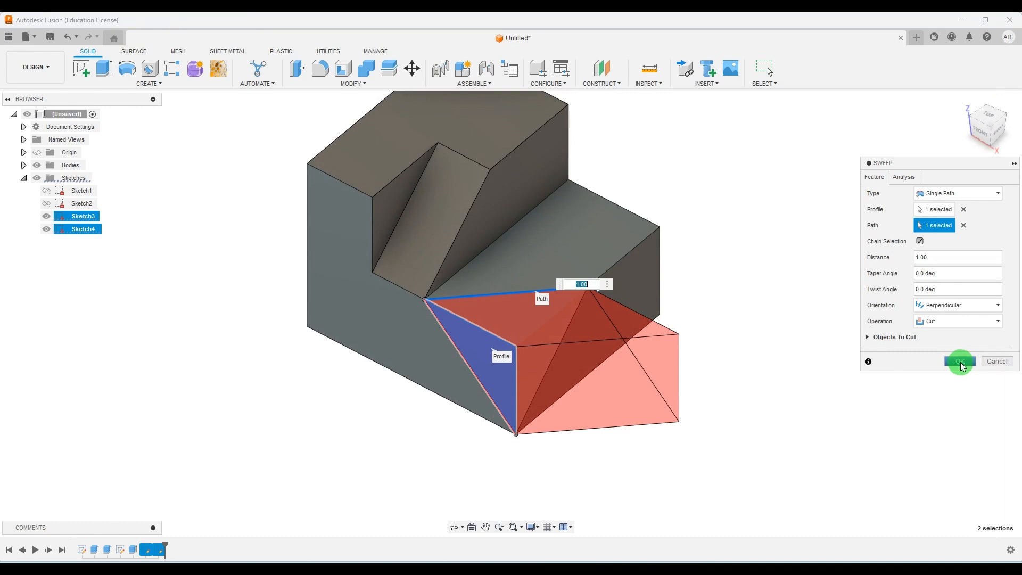
click(963, 363)
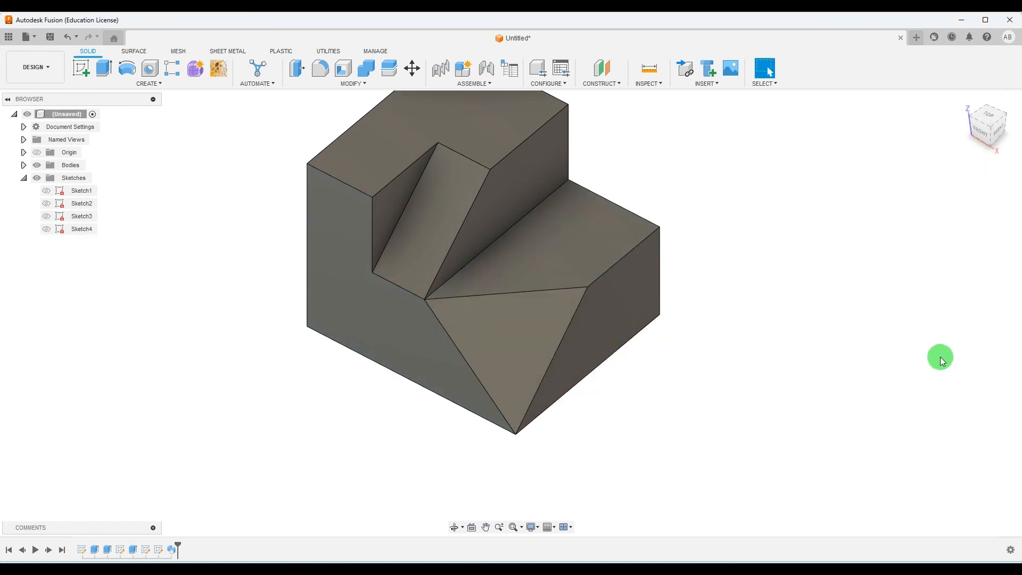
Step: View the whole block in the home orientation and compare it with the reference drawing 82.jpg
scroll(973, 163, down, 3)
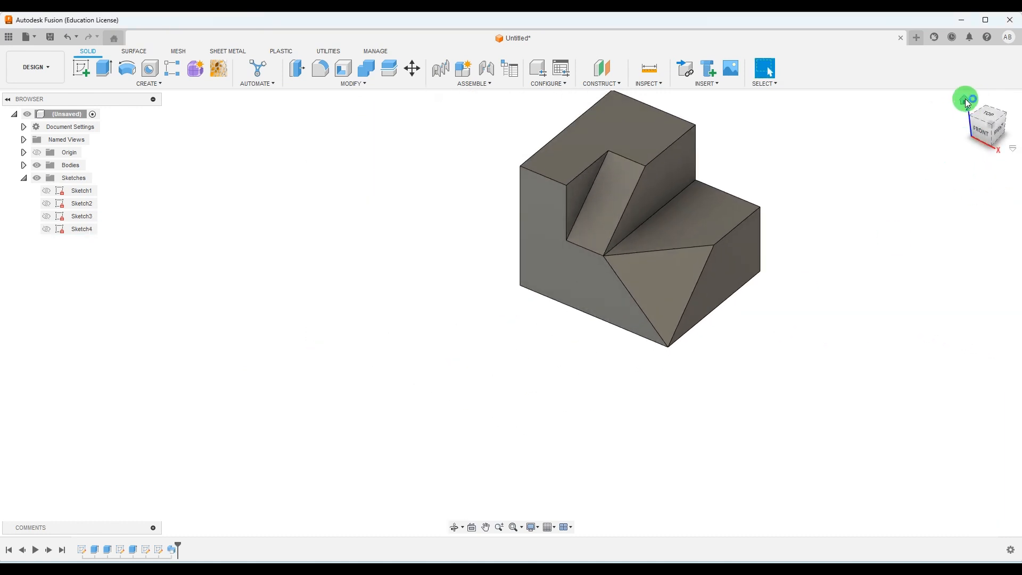
click(967, 101)
scroll(311, 331, down, 3)
scroll(577, 450, up, 2)
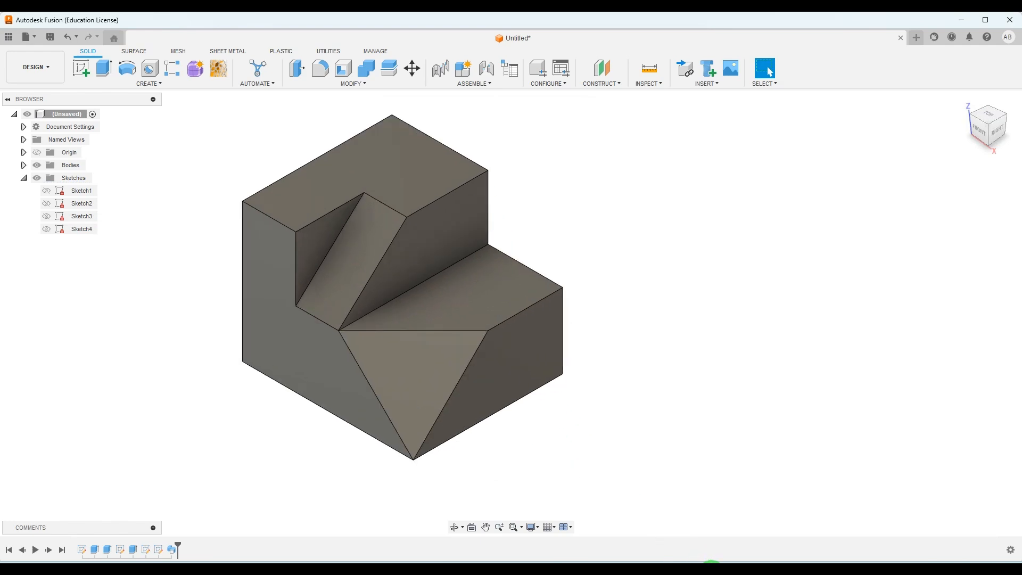
click(712, 572)
click(984, 25)
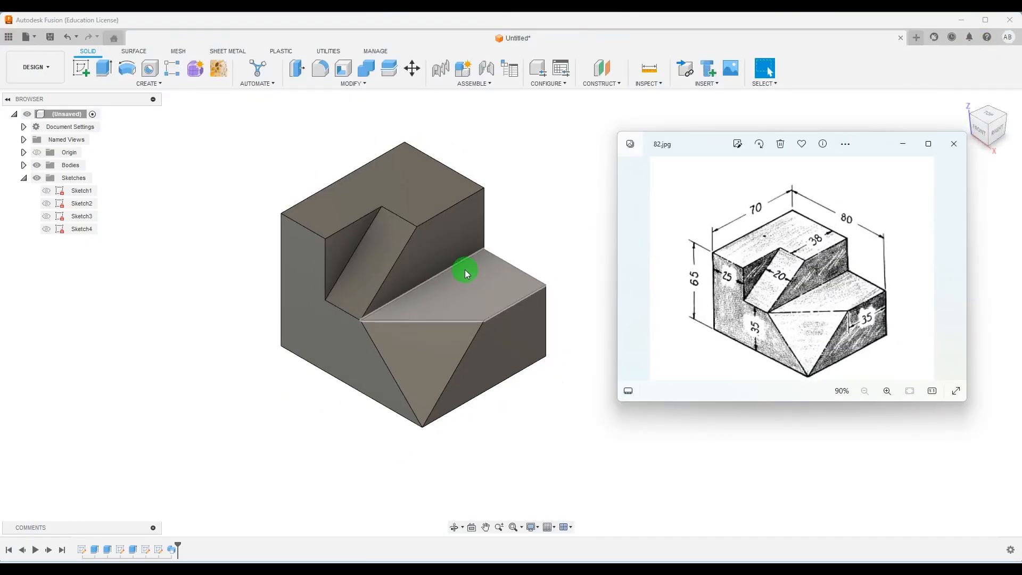